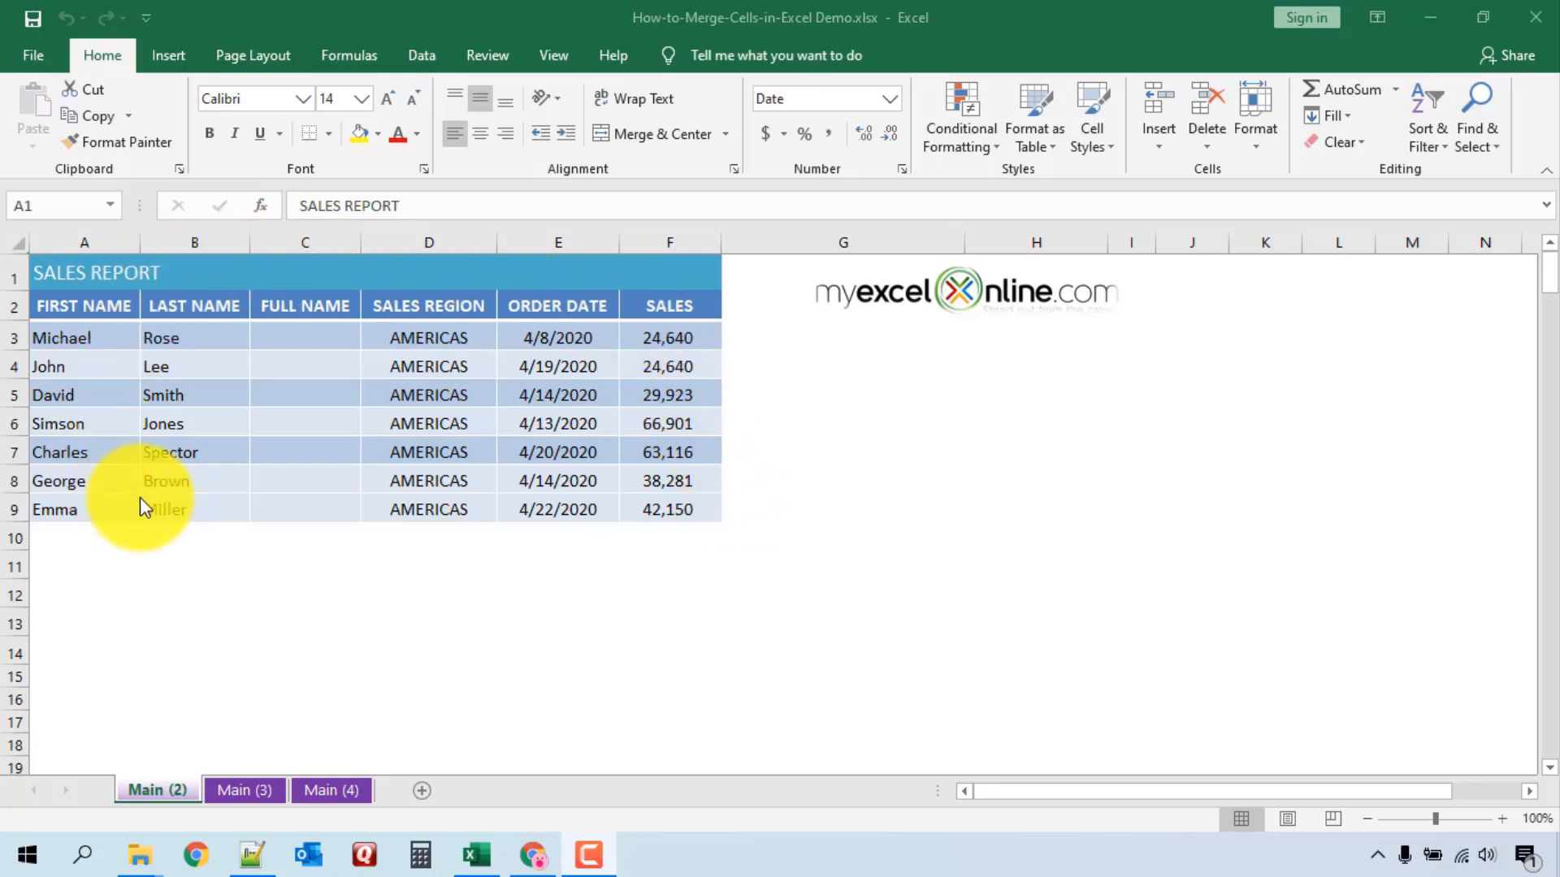
Step: Merge and center the SALES REPORT title across cells A1:F1
click(96, 272)
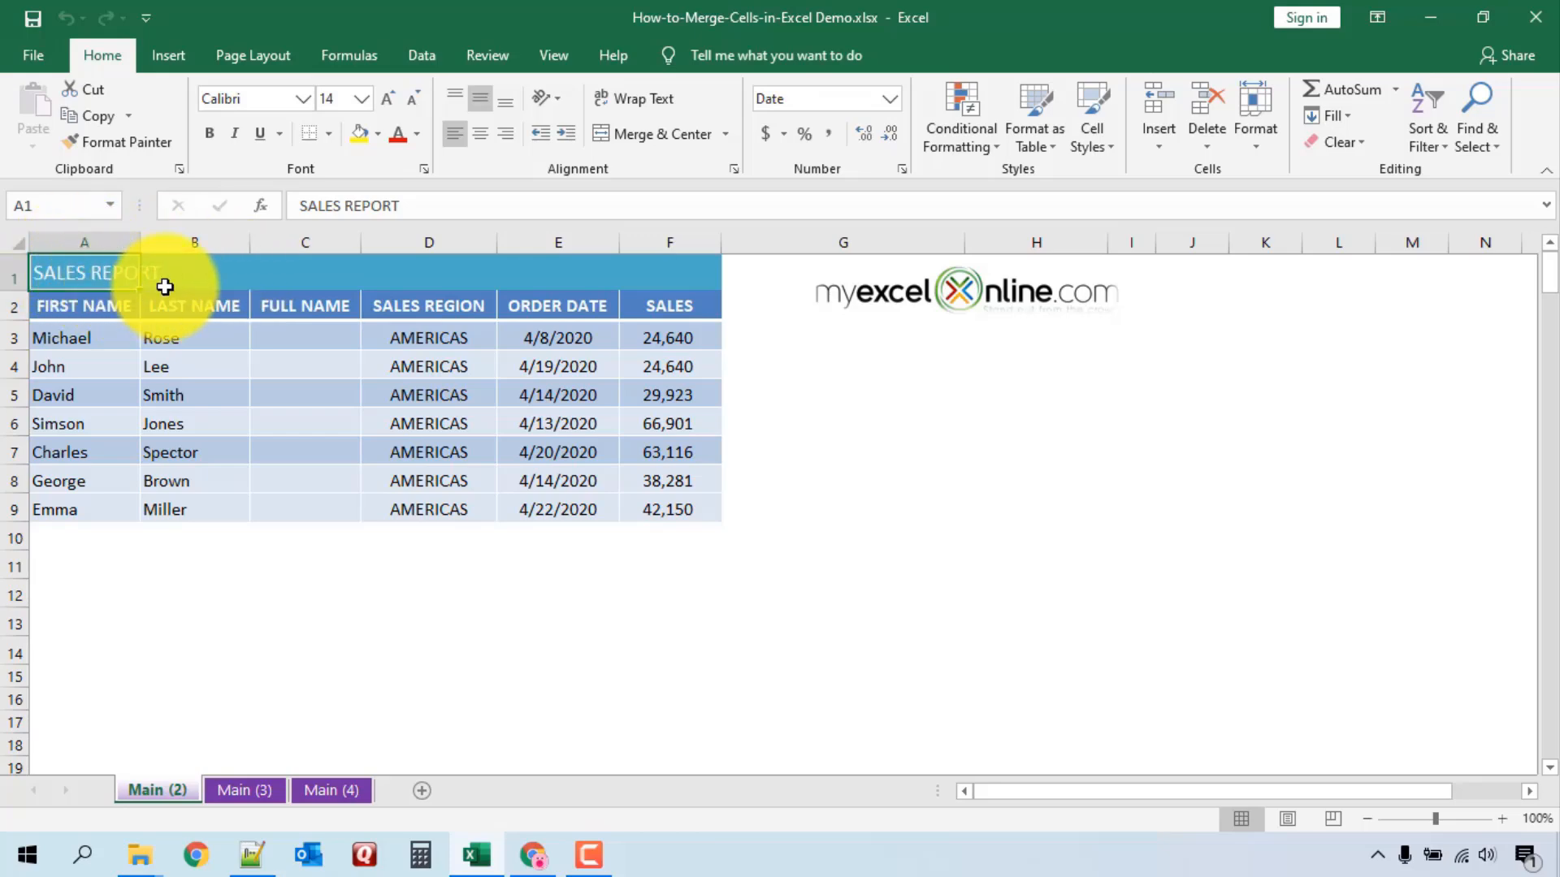
drag(100, 271, 683, 272)
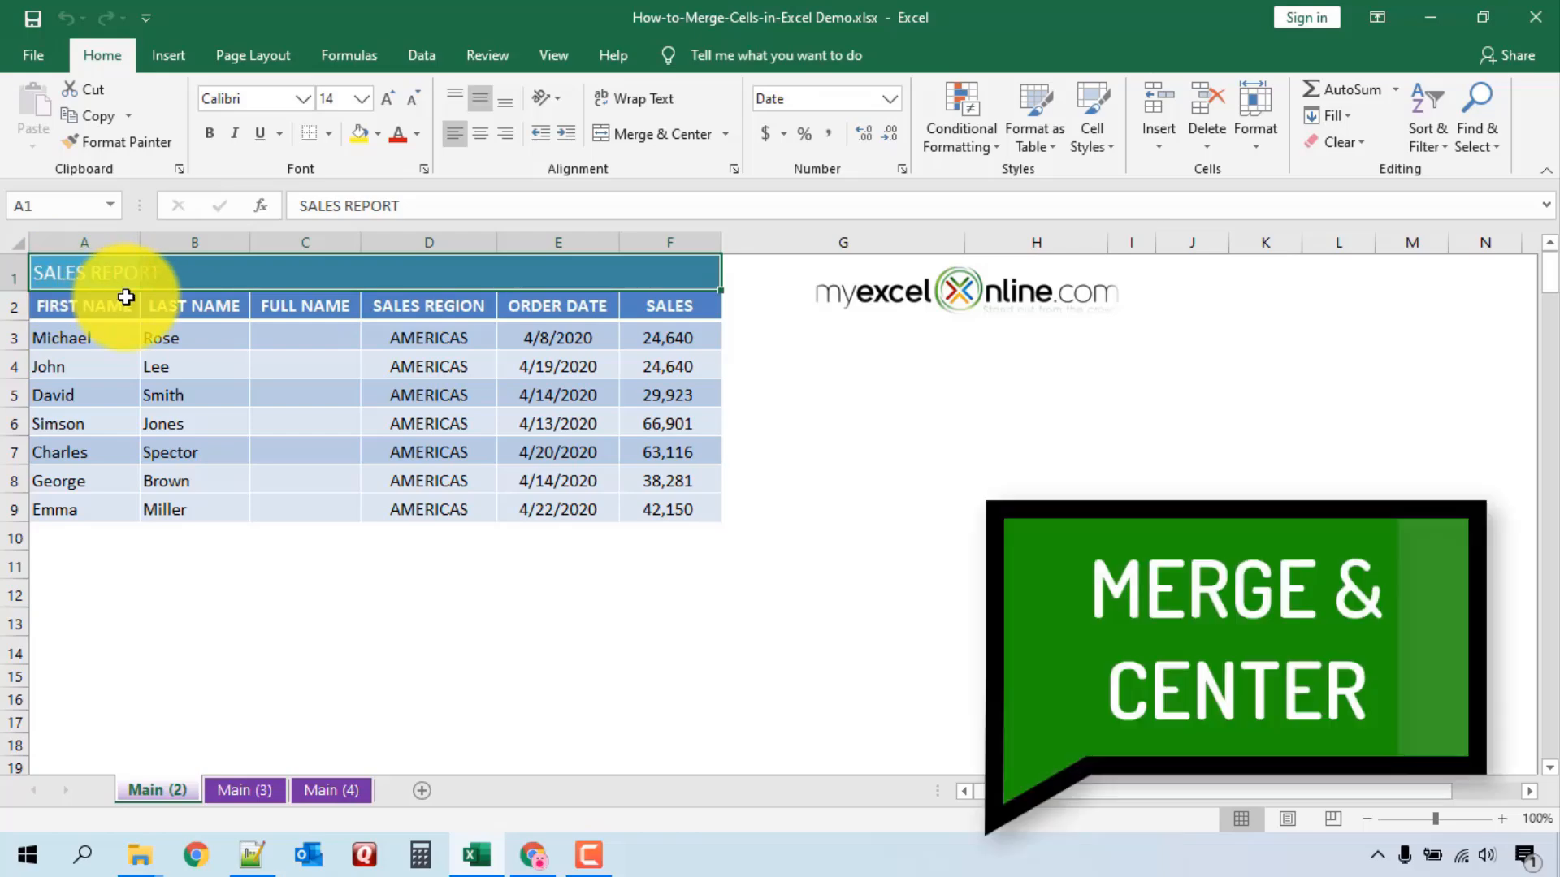
click(113, 277)
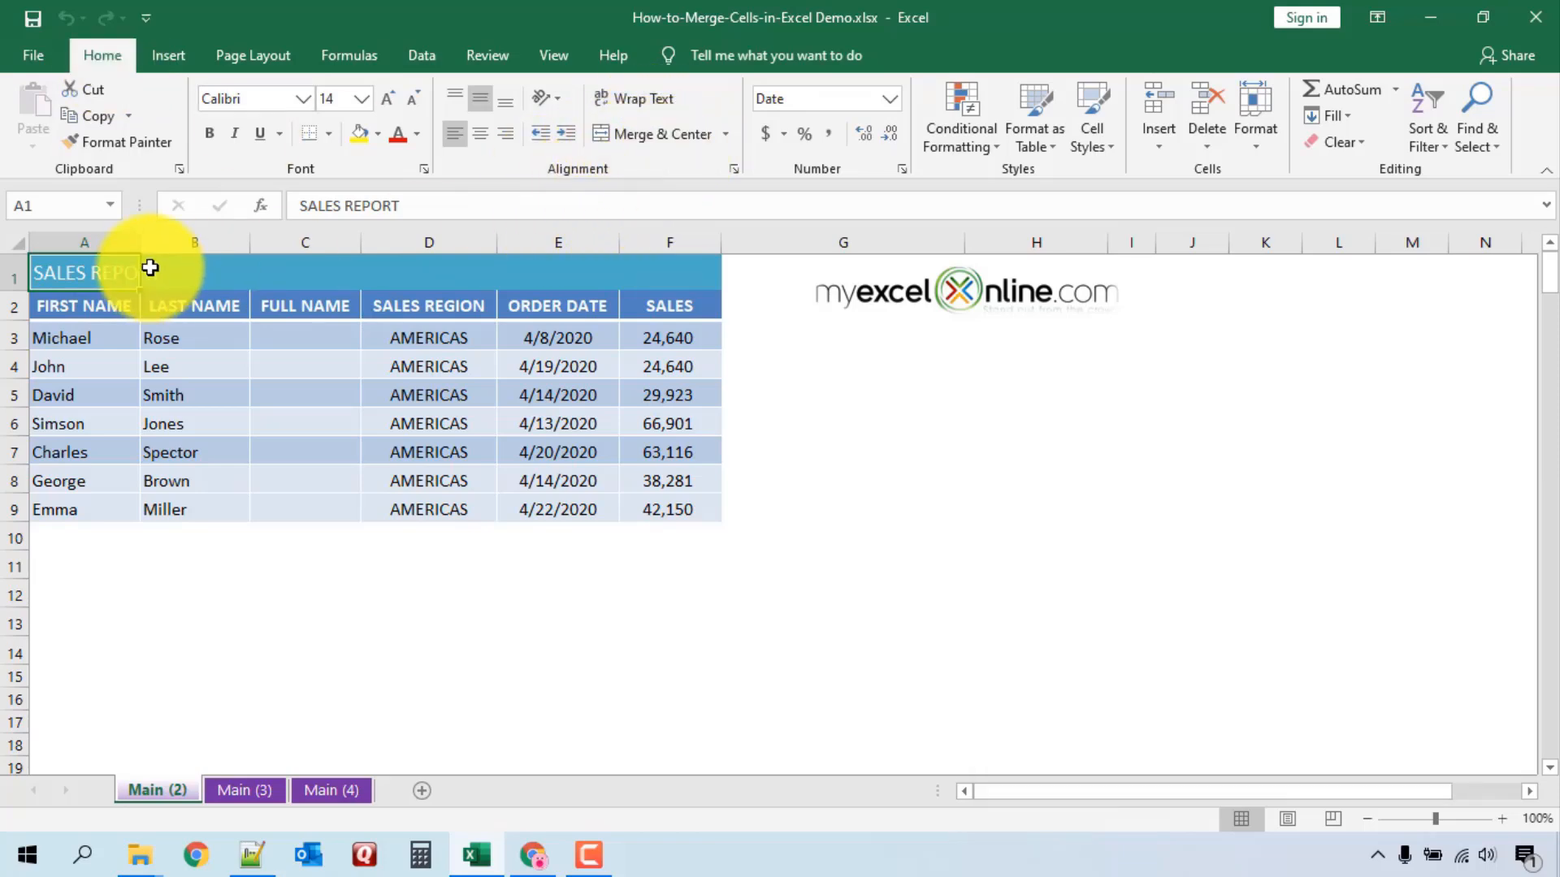
drag(83, 272, 662, 243)
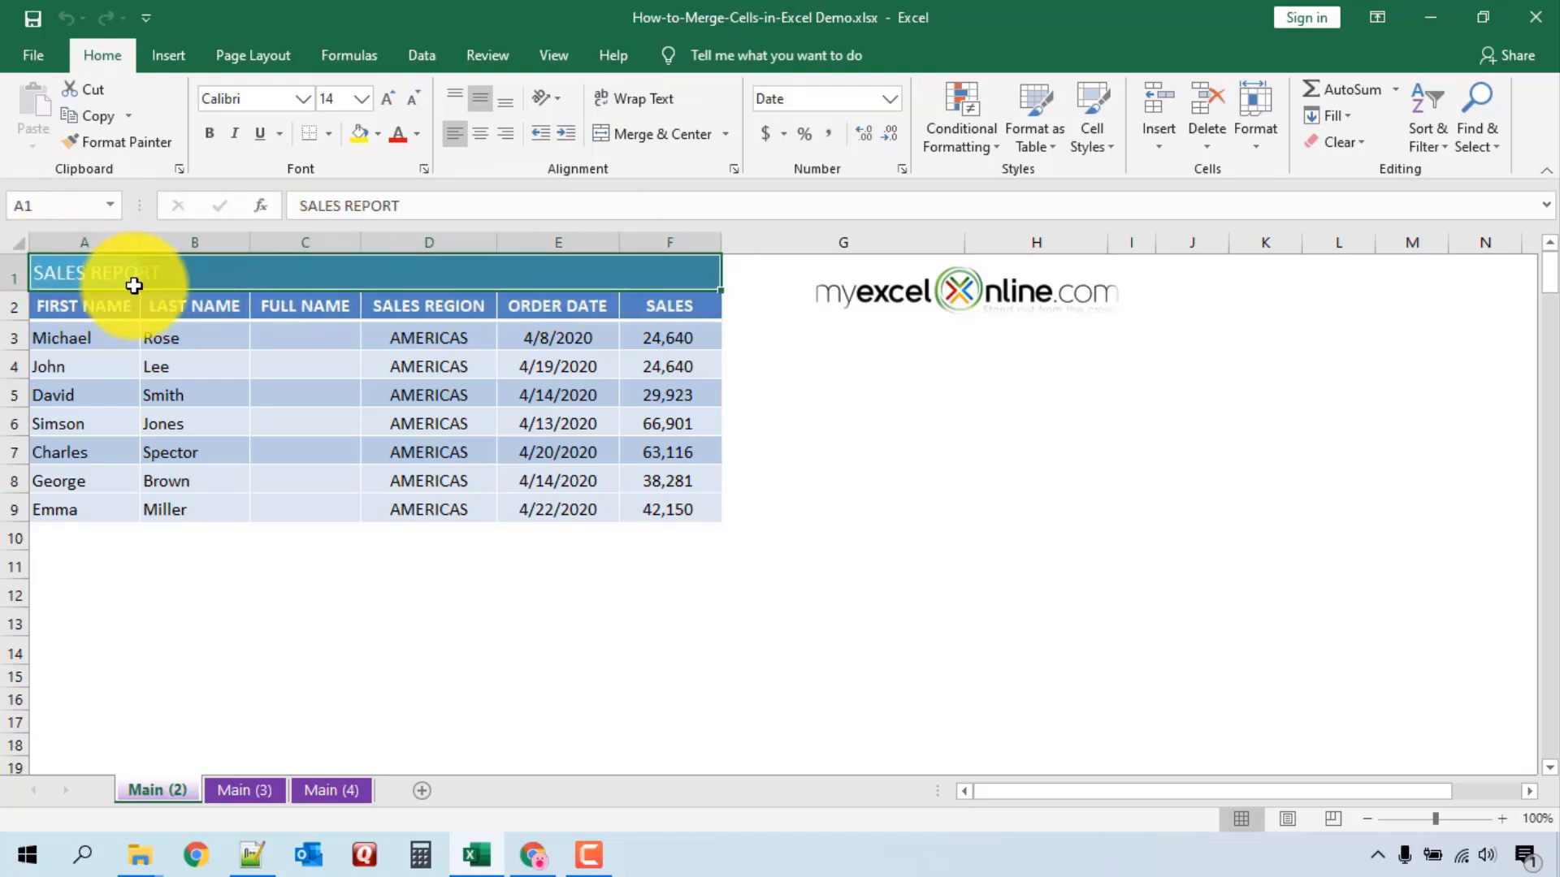
click(671, 138)
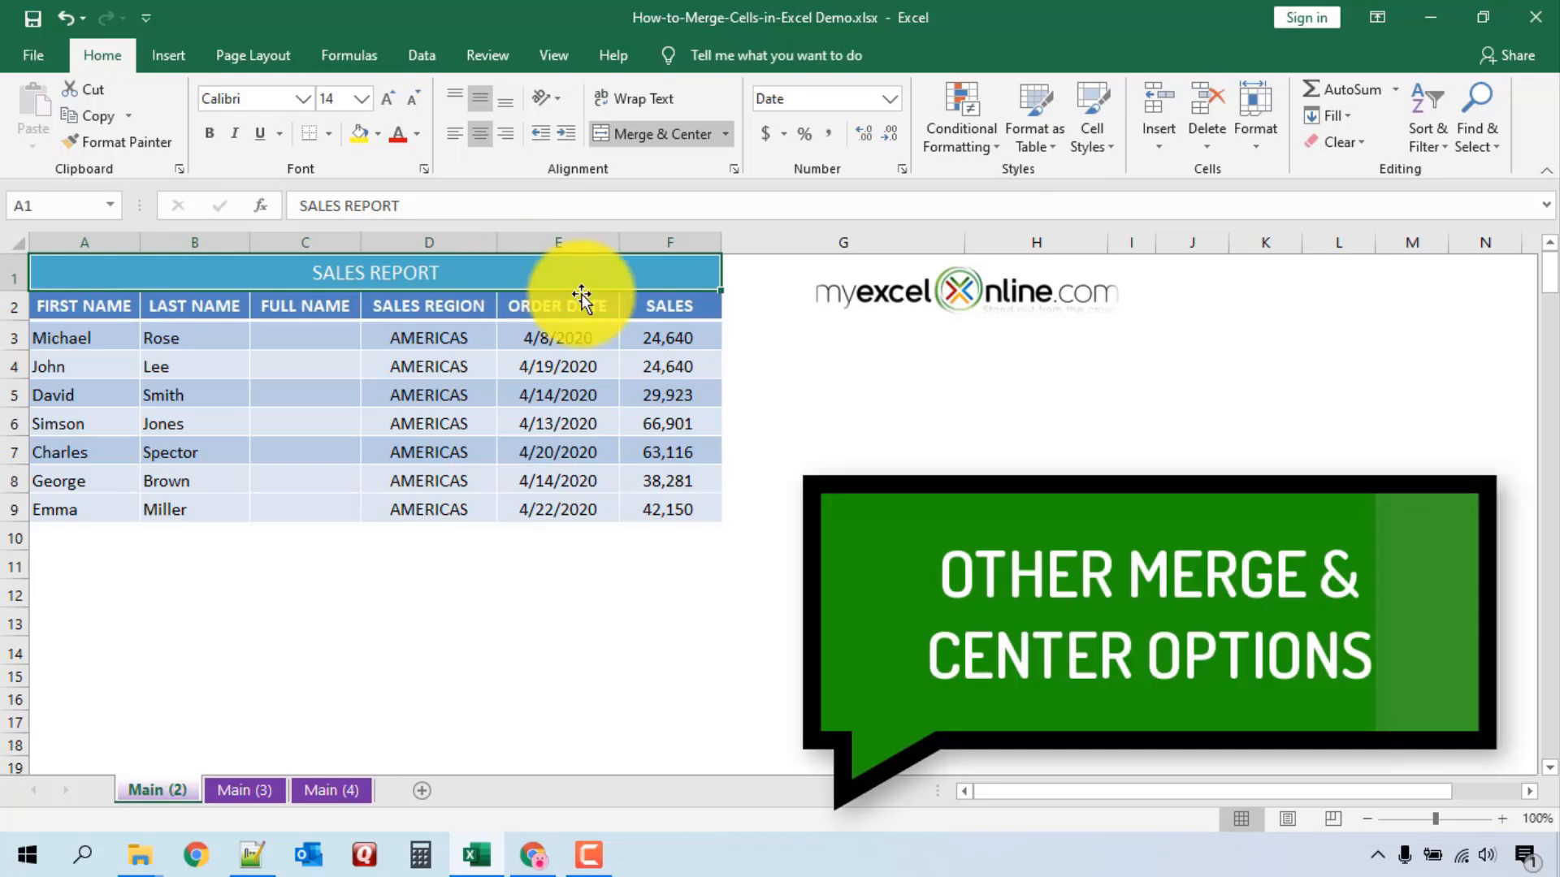
Step: Unmerge the SALES REPORT title row back into separate cells
click(725, 135)
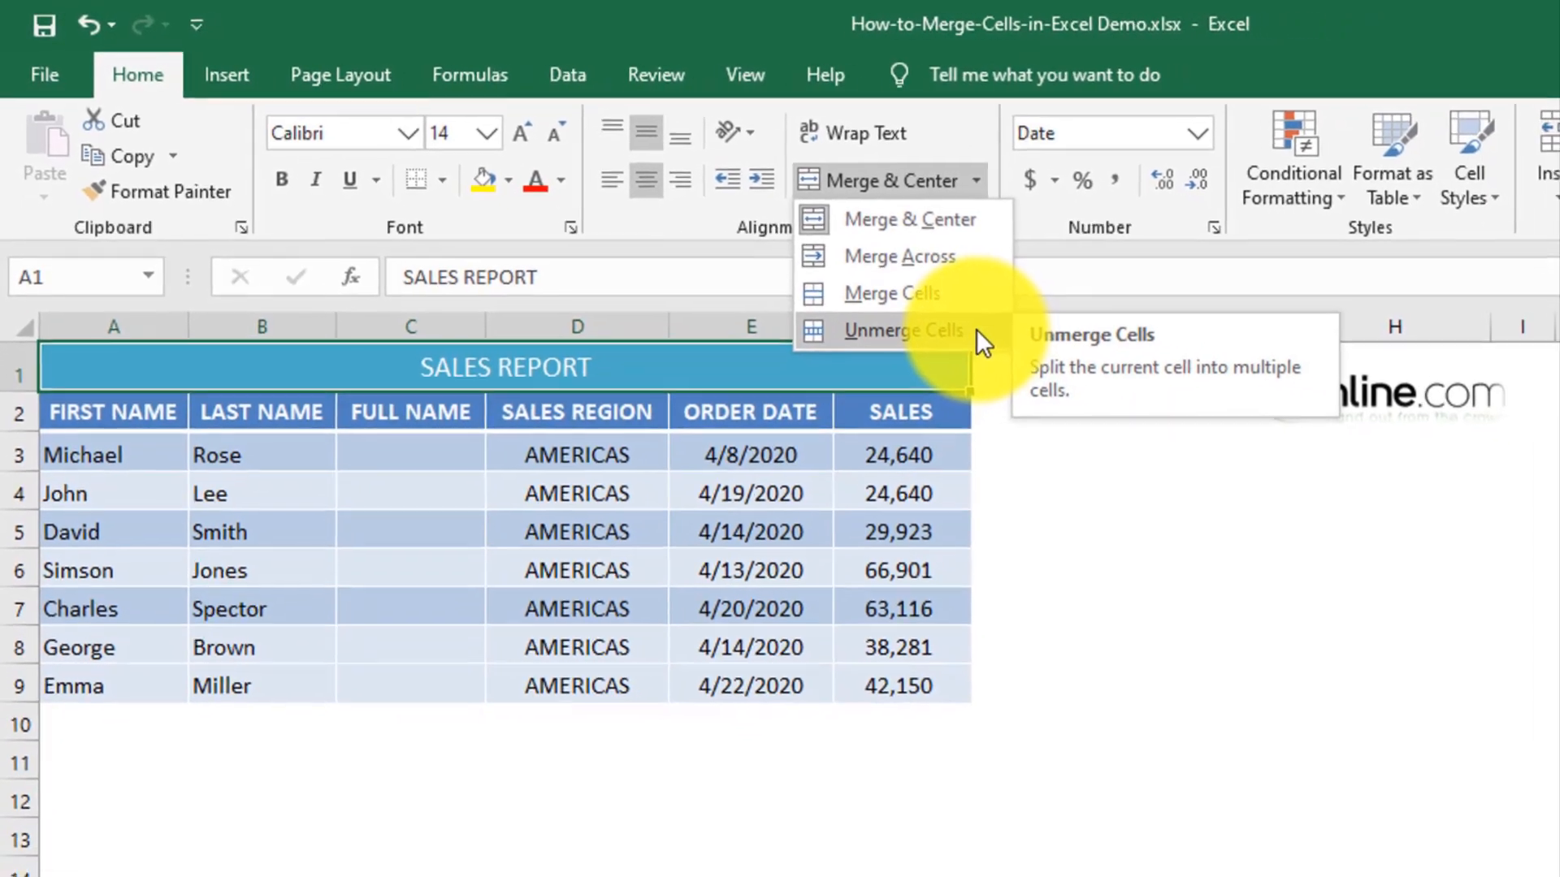
click(1080, 363)
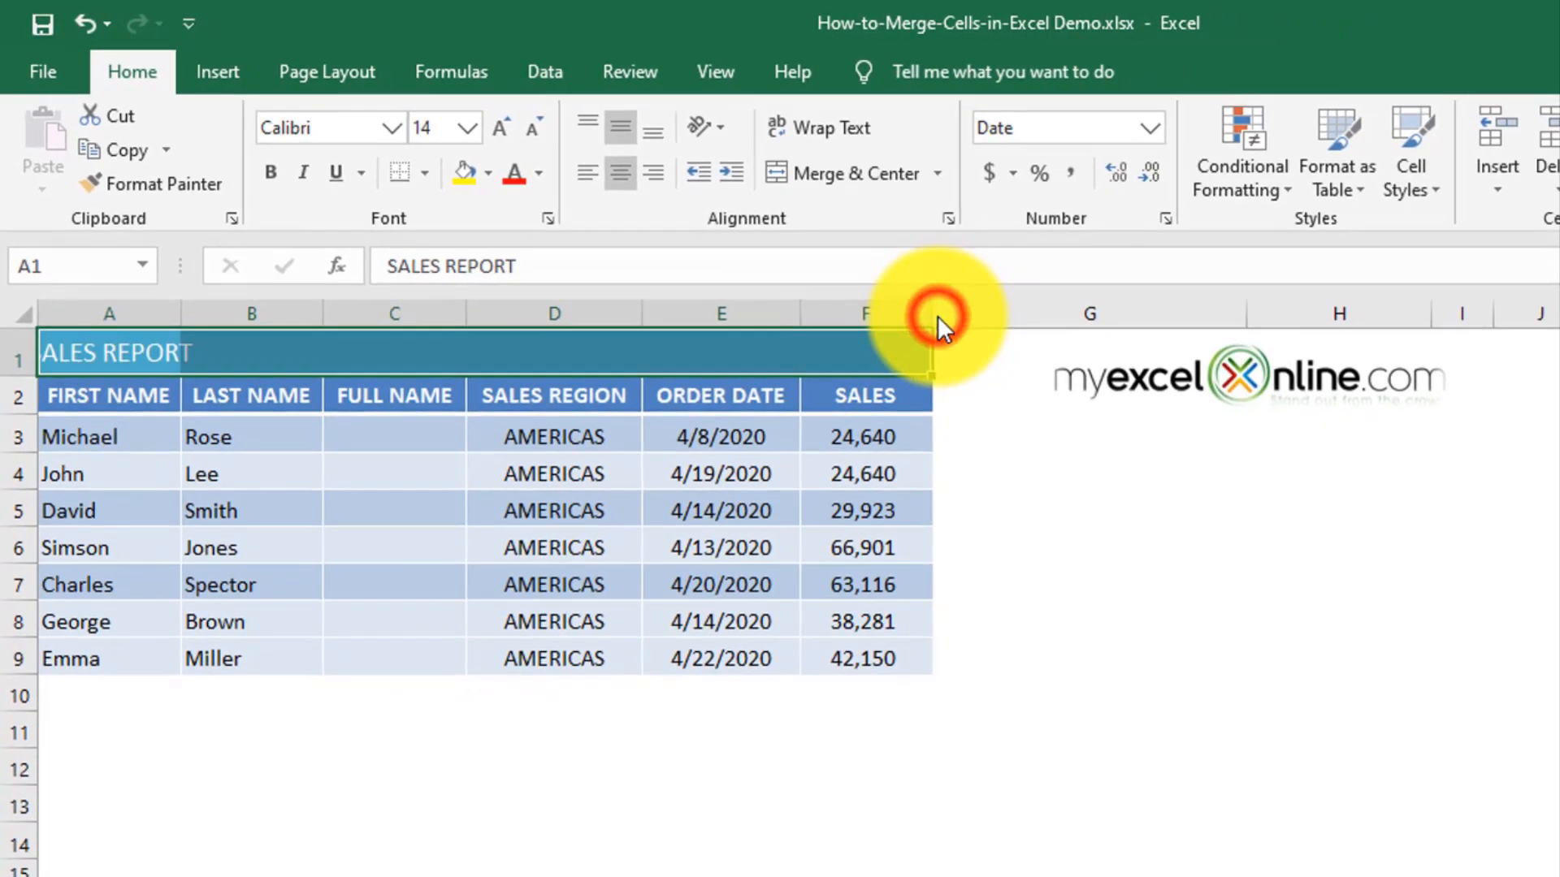
click(244, 437)
click(86, 349)
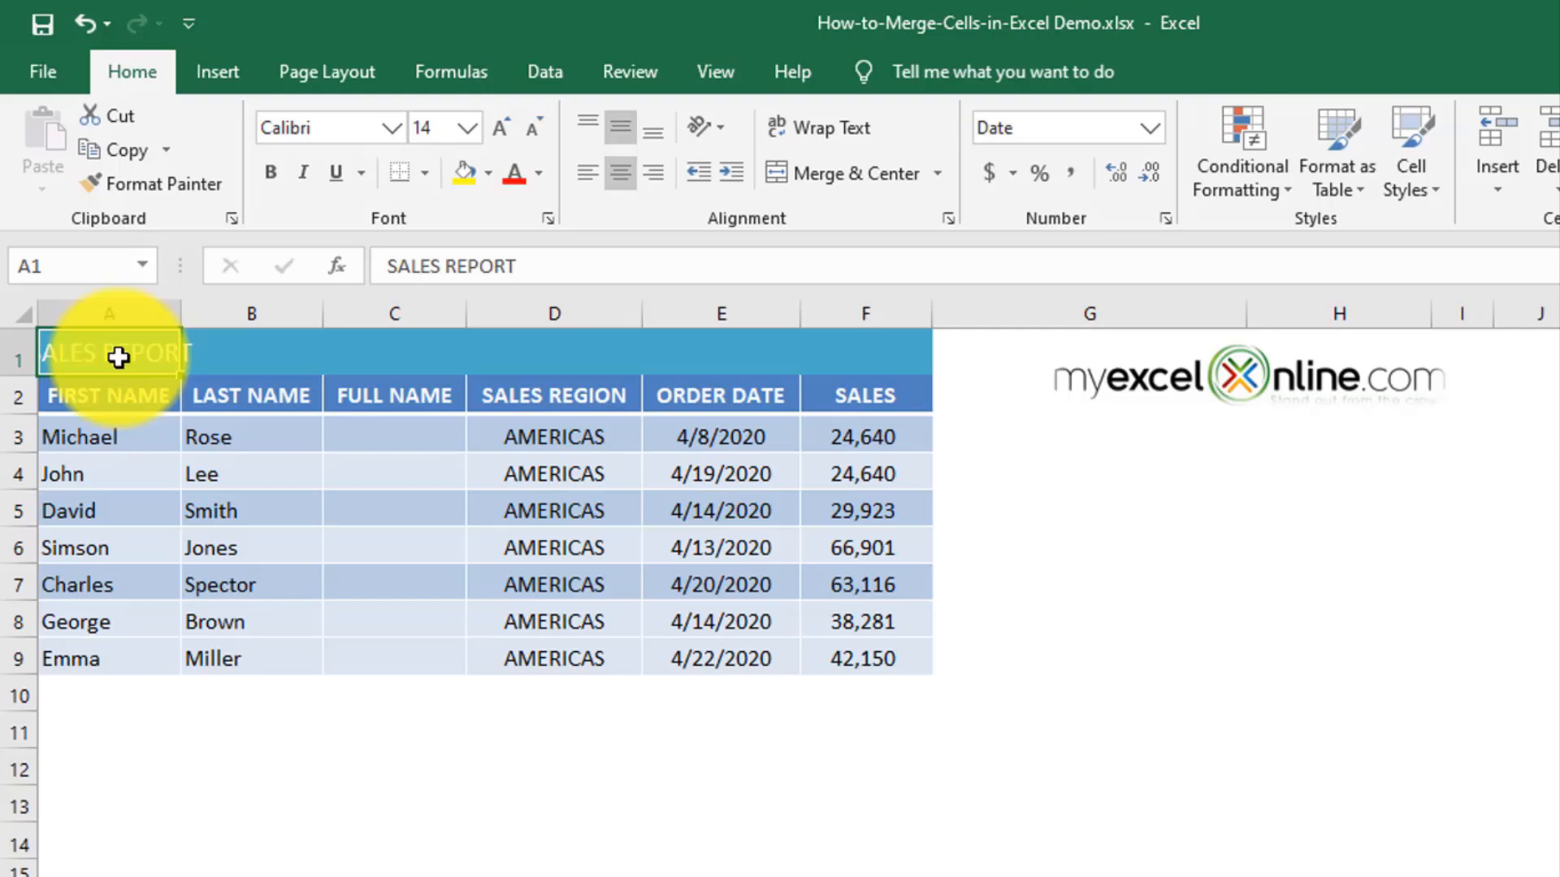
click(119, 357)
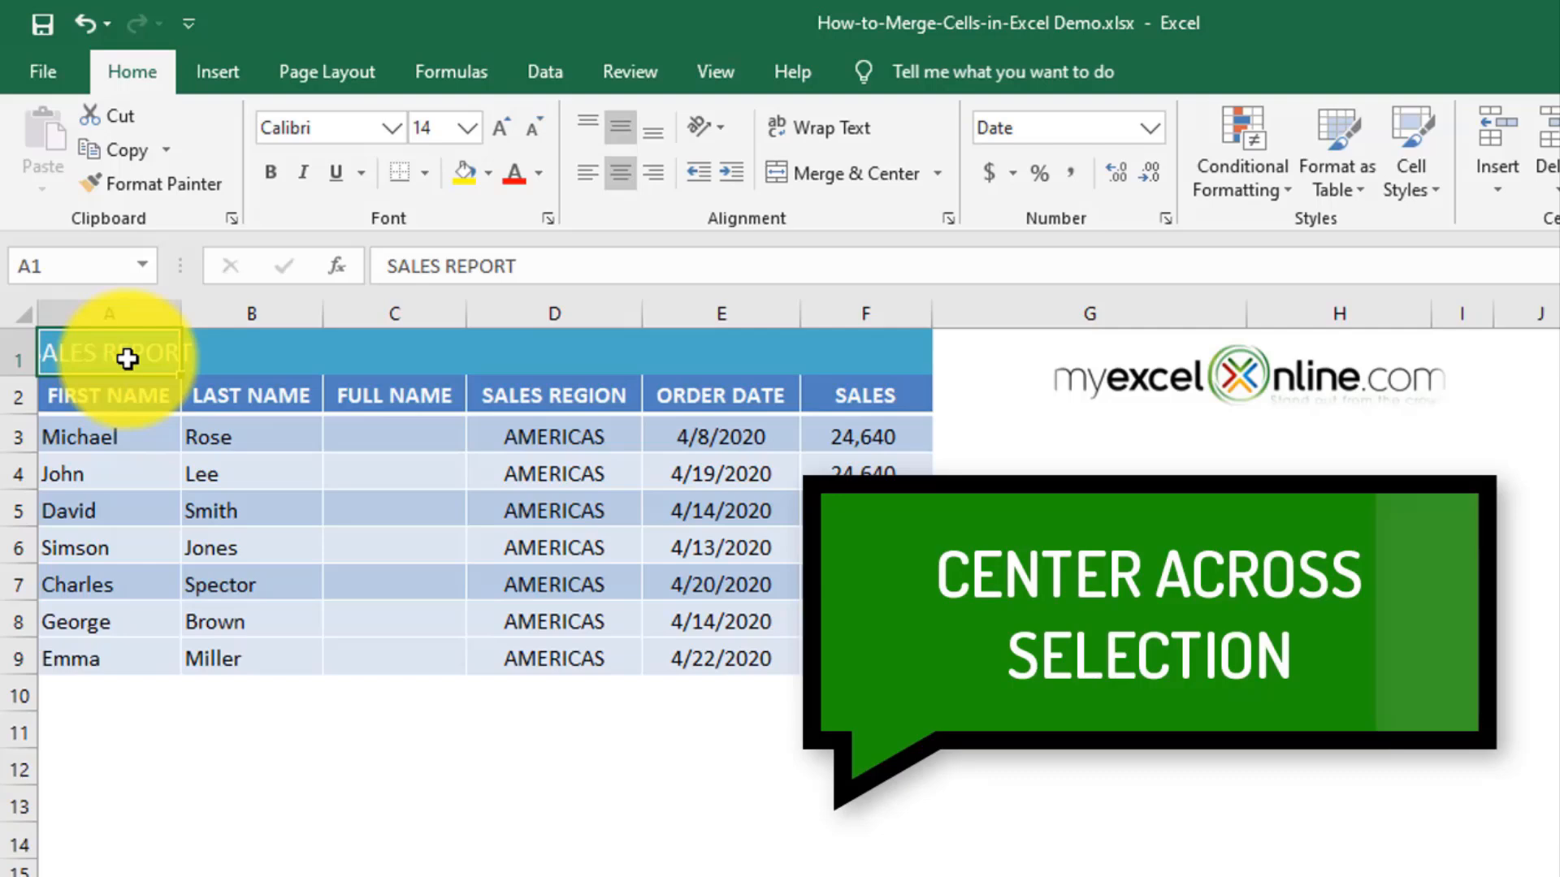
Step: Set the horizontal text alignment of A1:F1 to Center Across Selection for the SALES REPORT title
drag(127, 359, 848, 344)
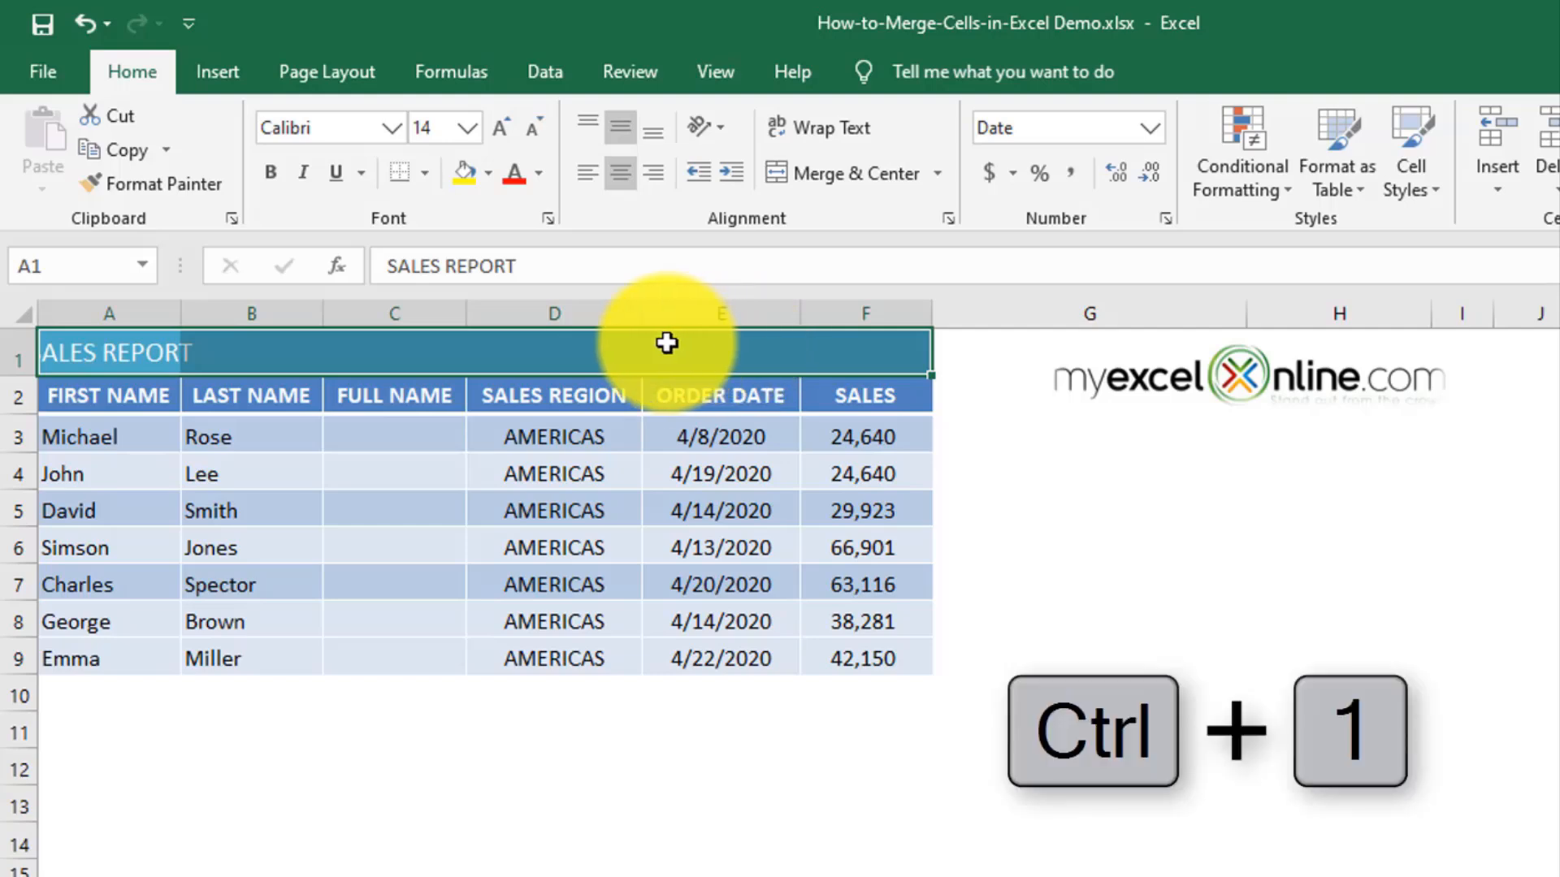
right_click(639, 347)
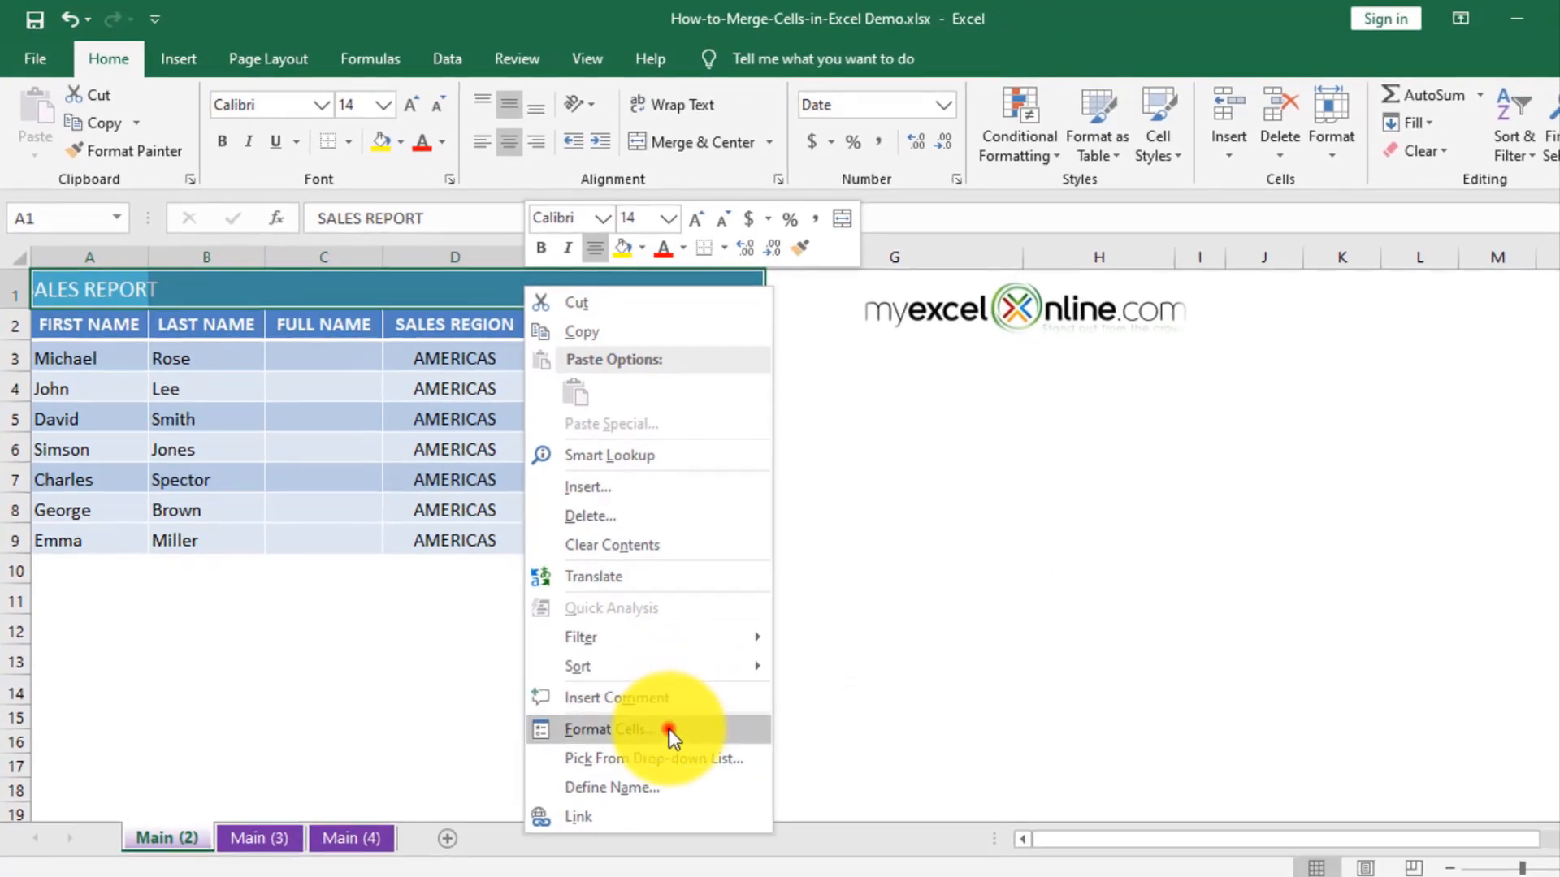
click(670, 729)
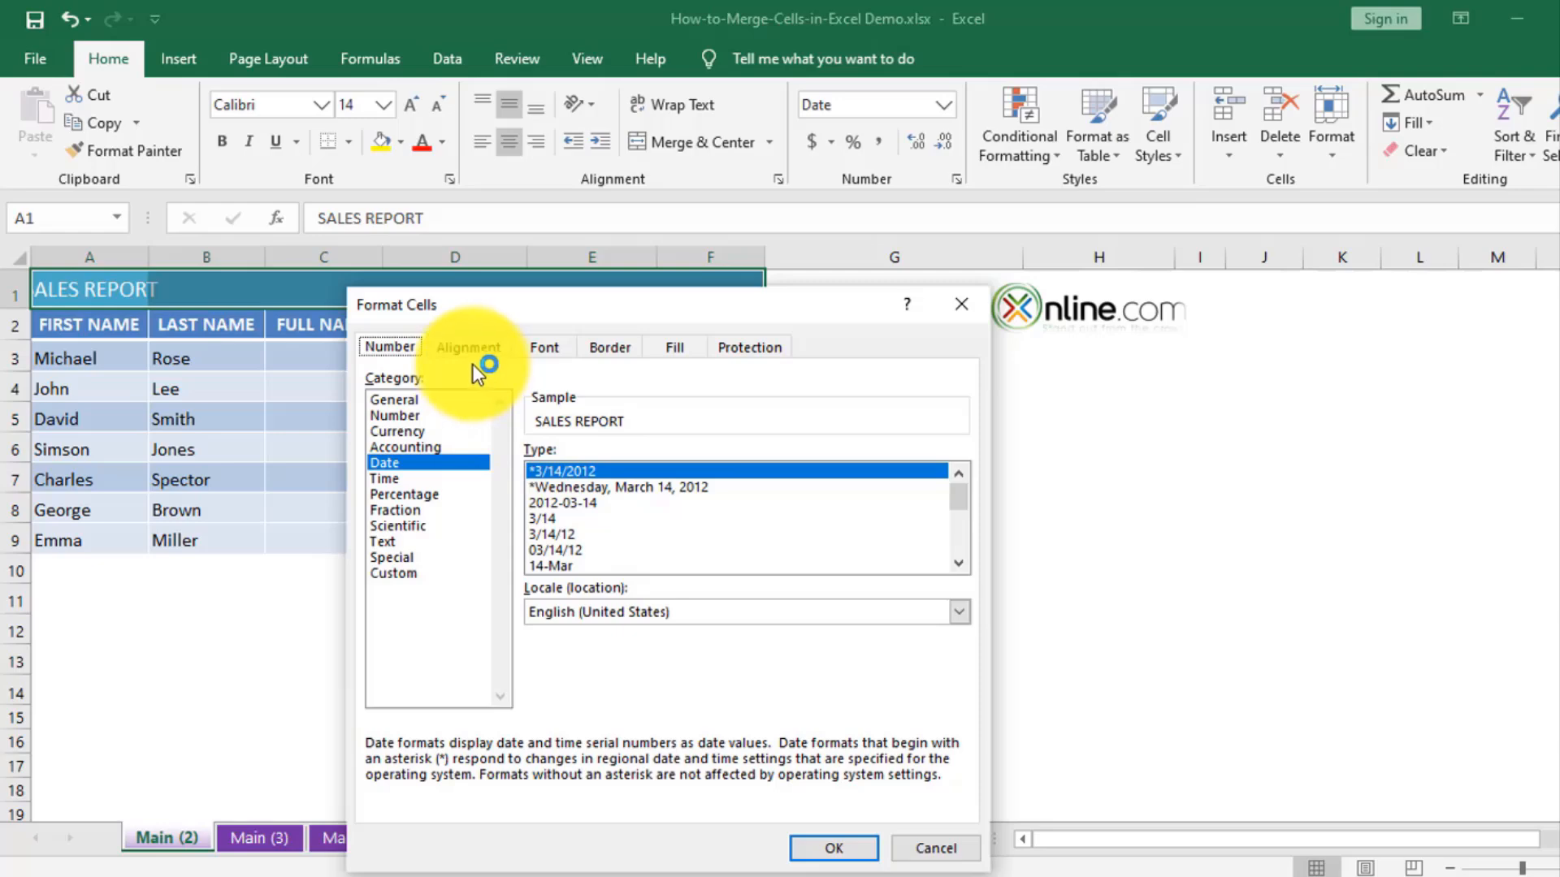
click(497, 349)
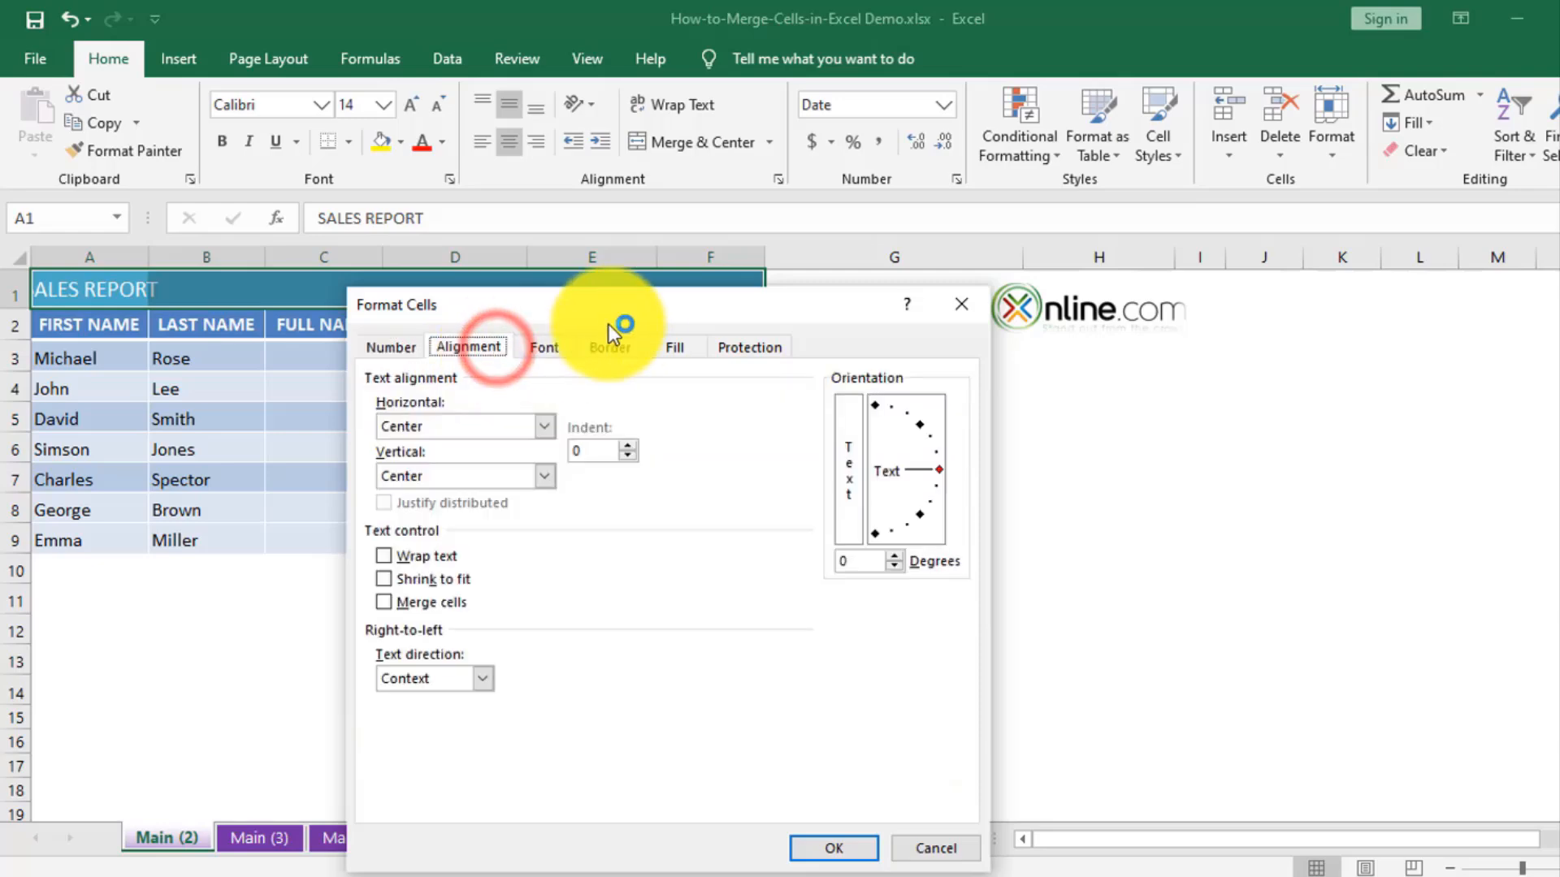
drag(638, 310, 656, 282)
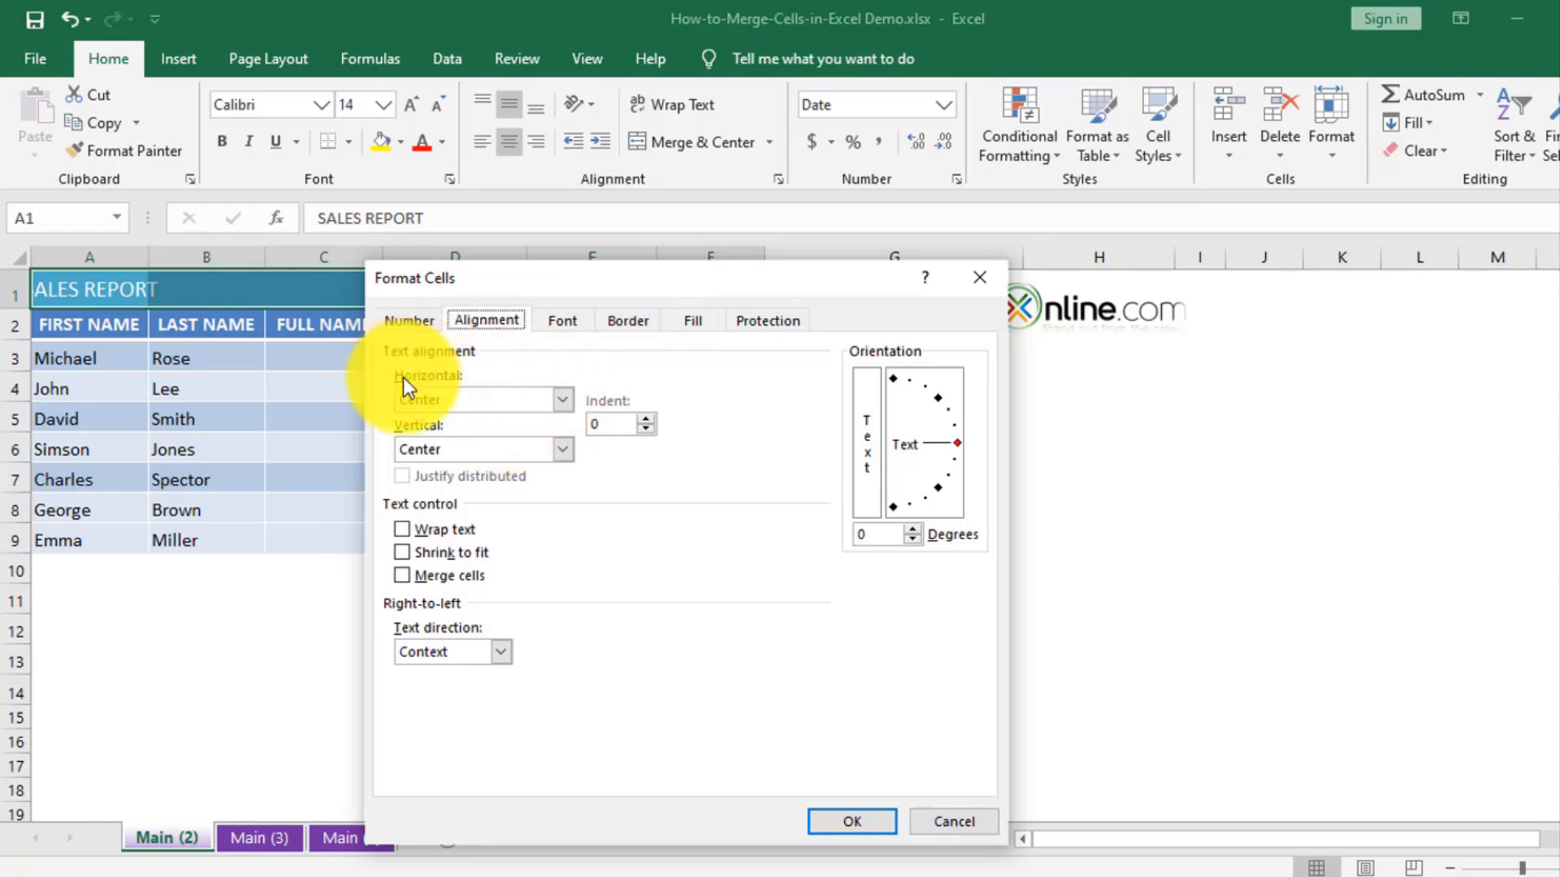
click(516, 398)
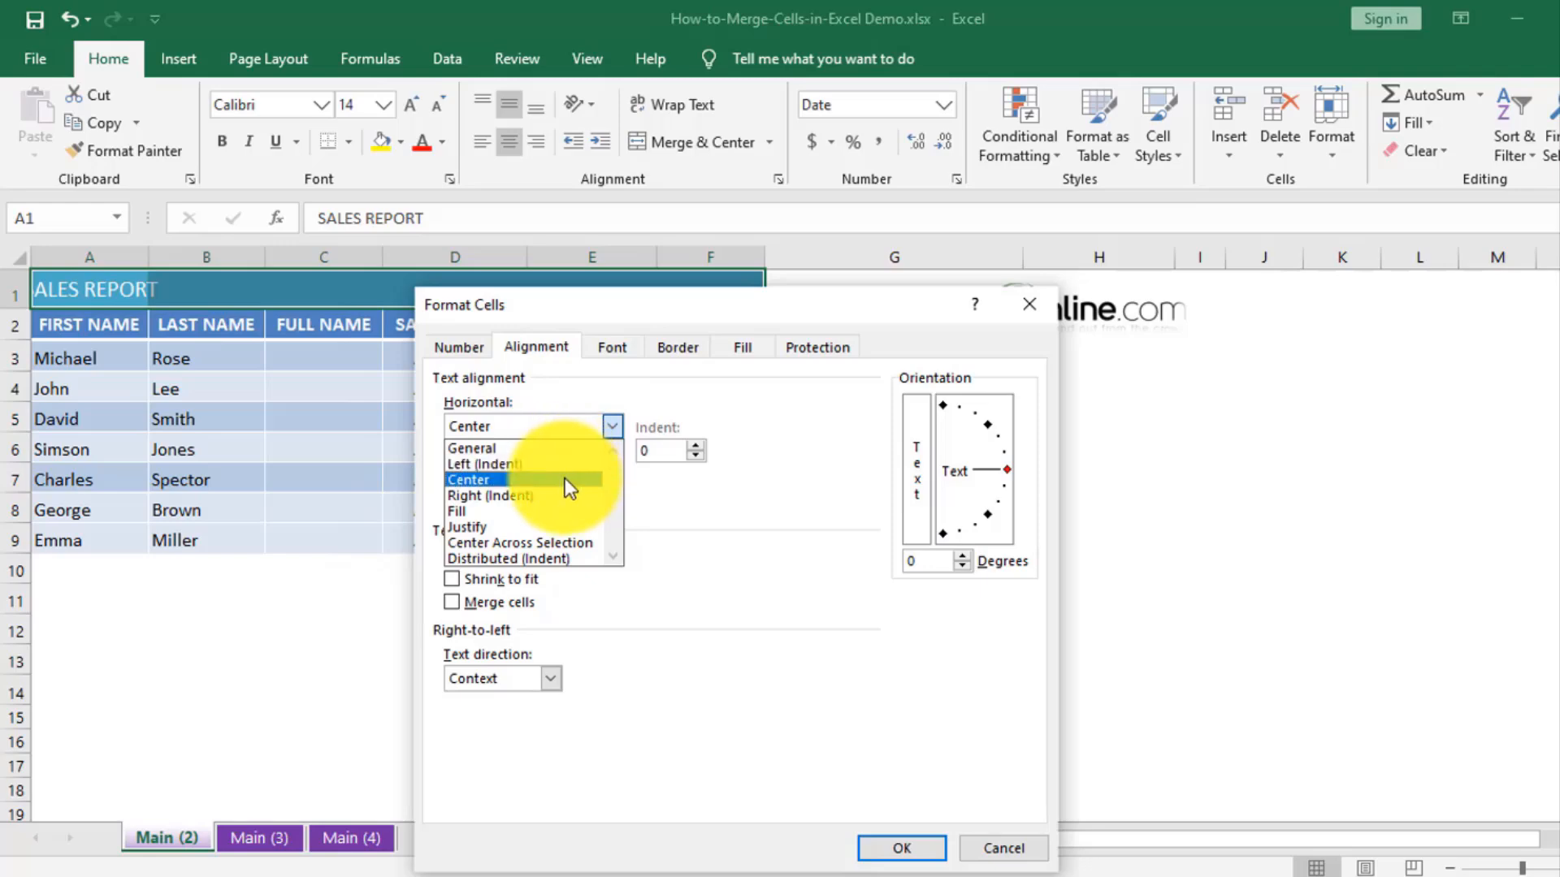
click(563, 541)
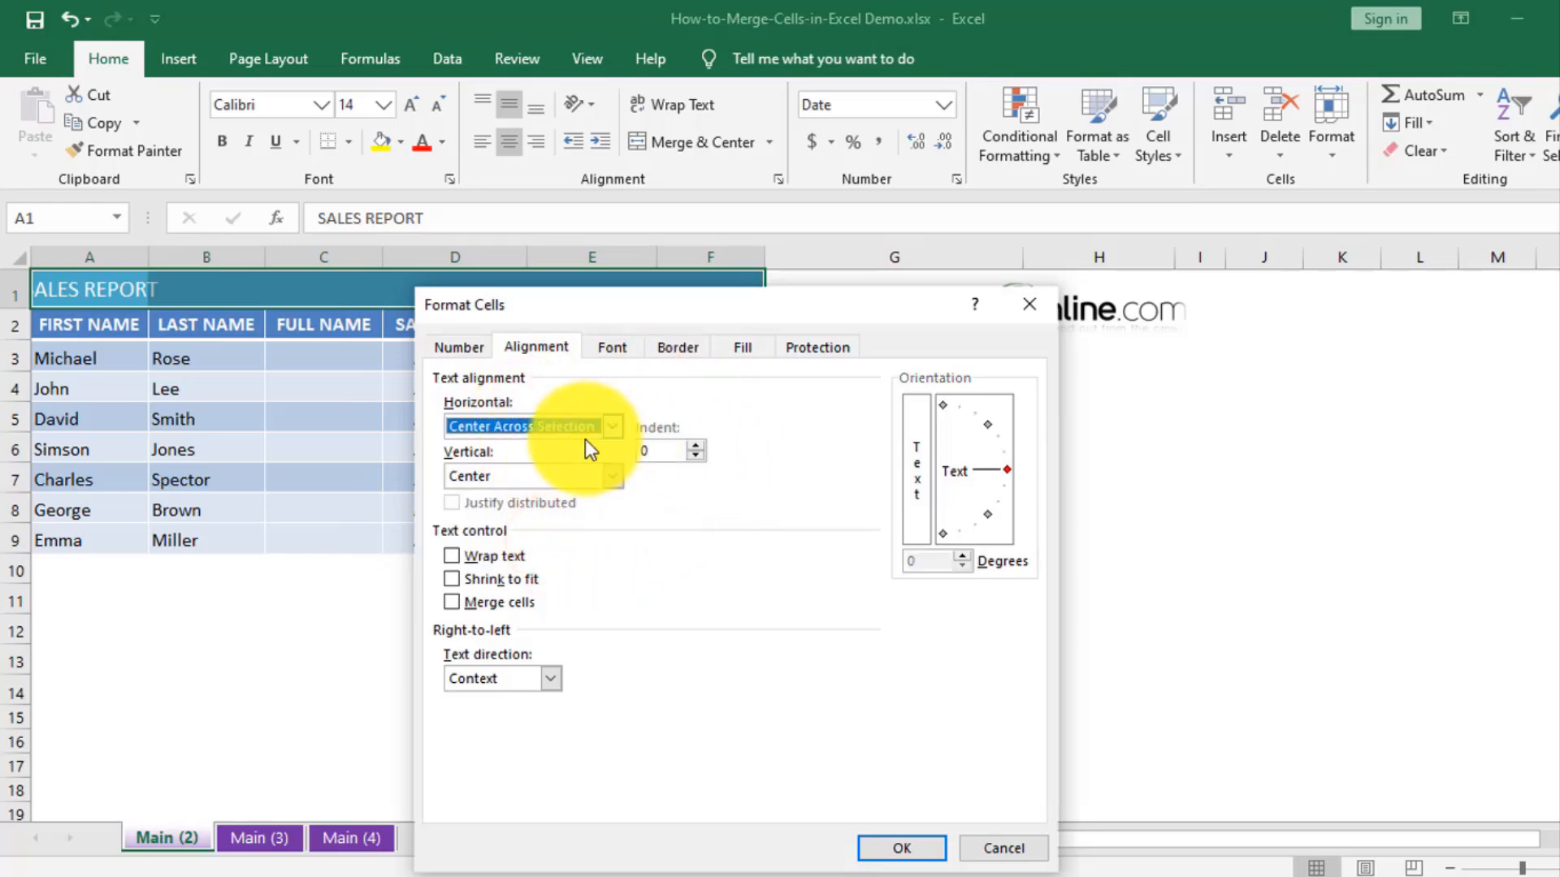
click(907, 848)
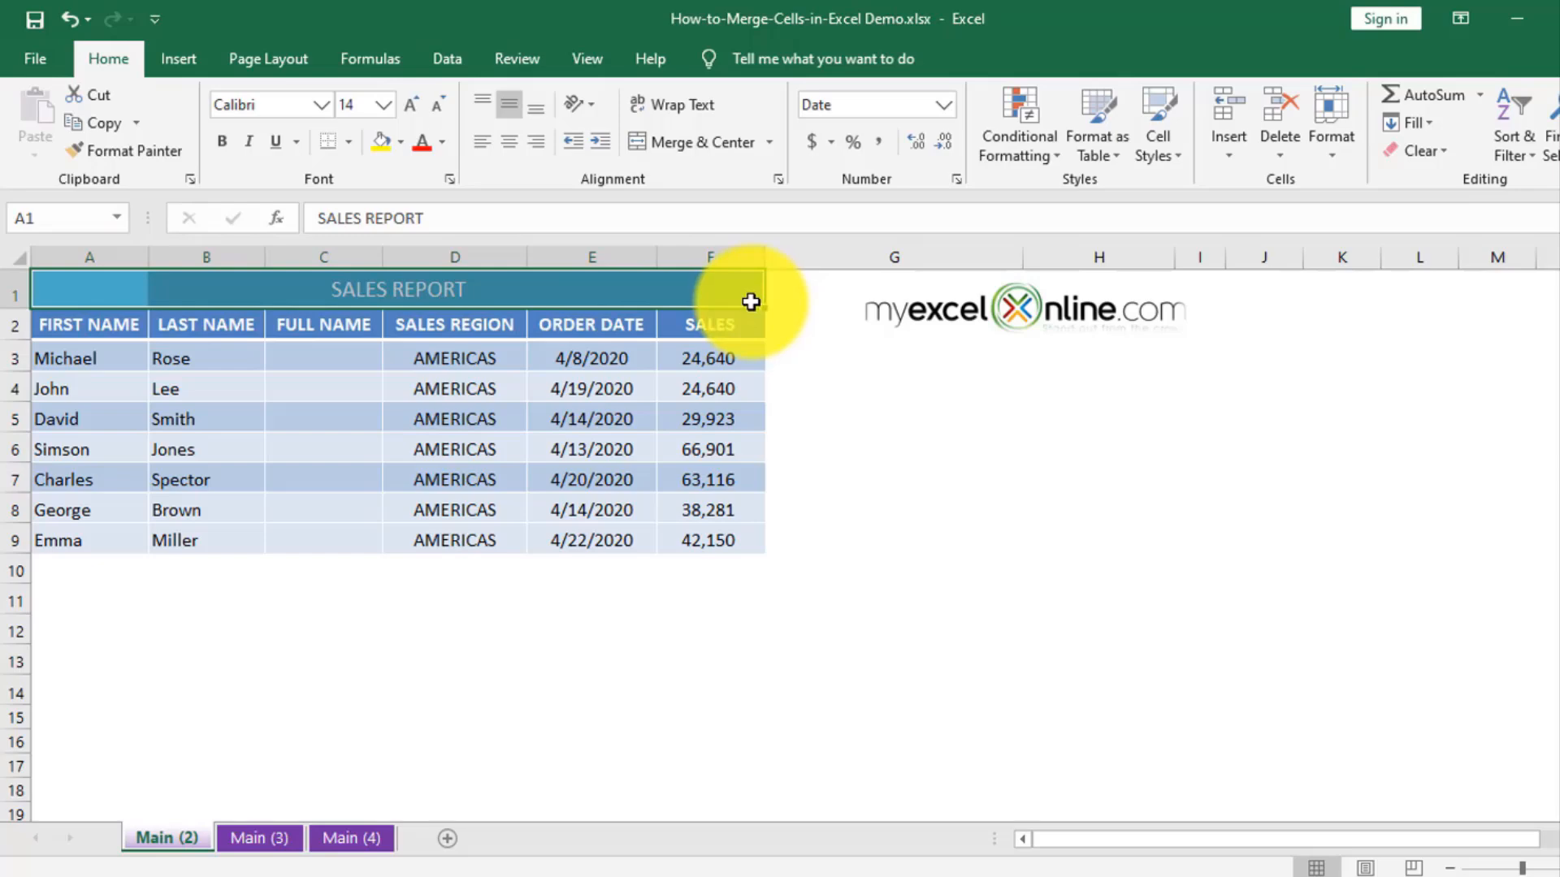
click(332, 352)
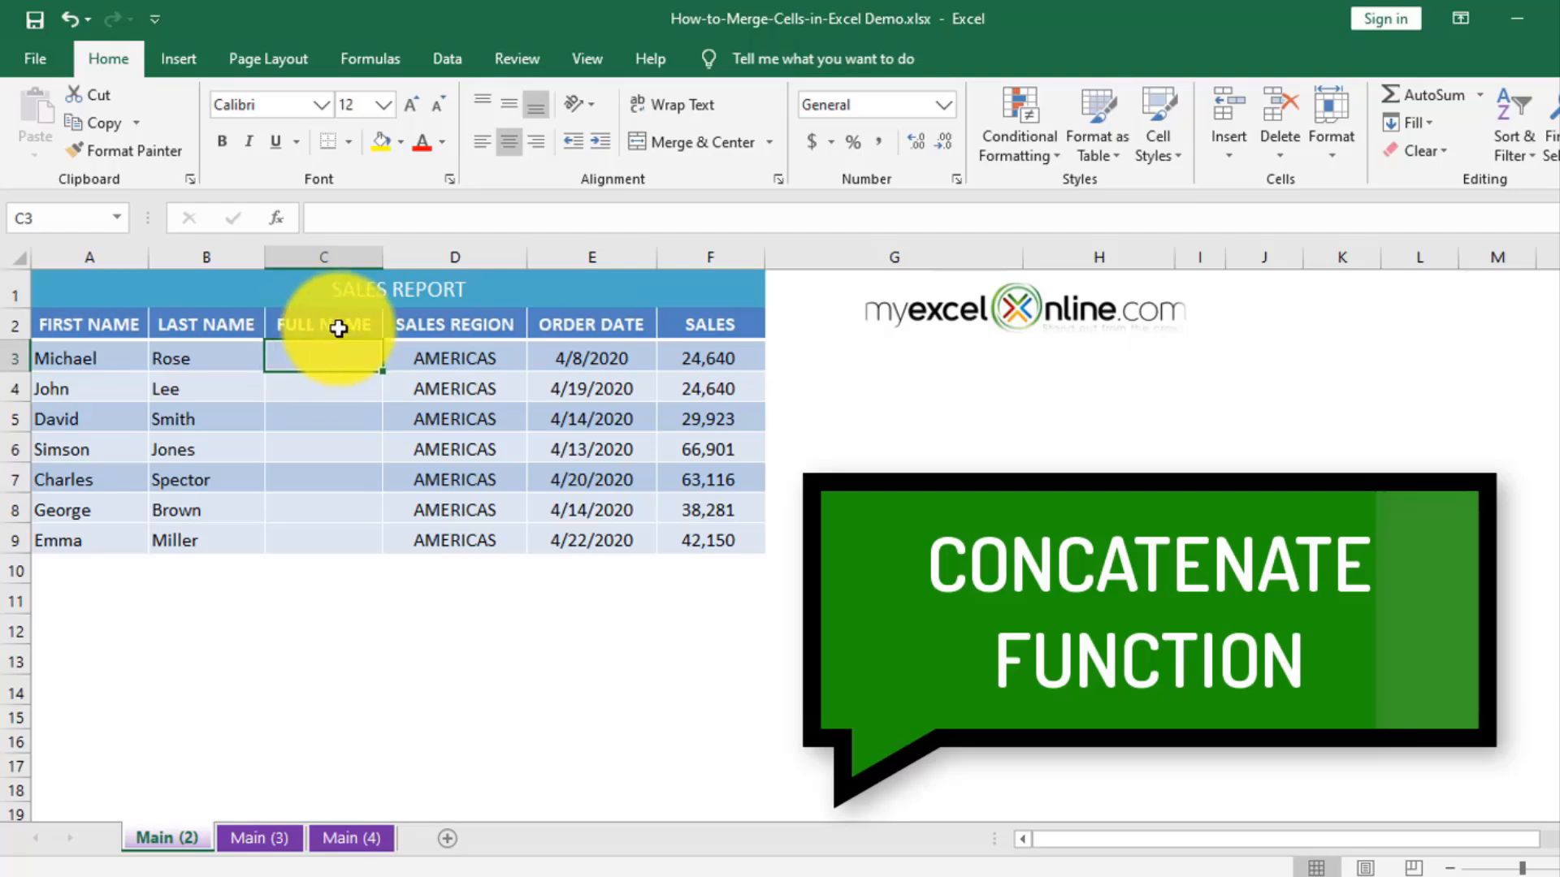
drag(345, 324, 346, 534)
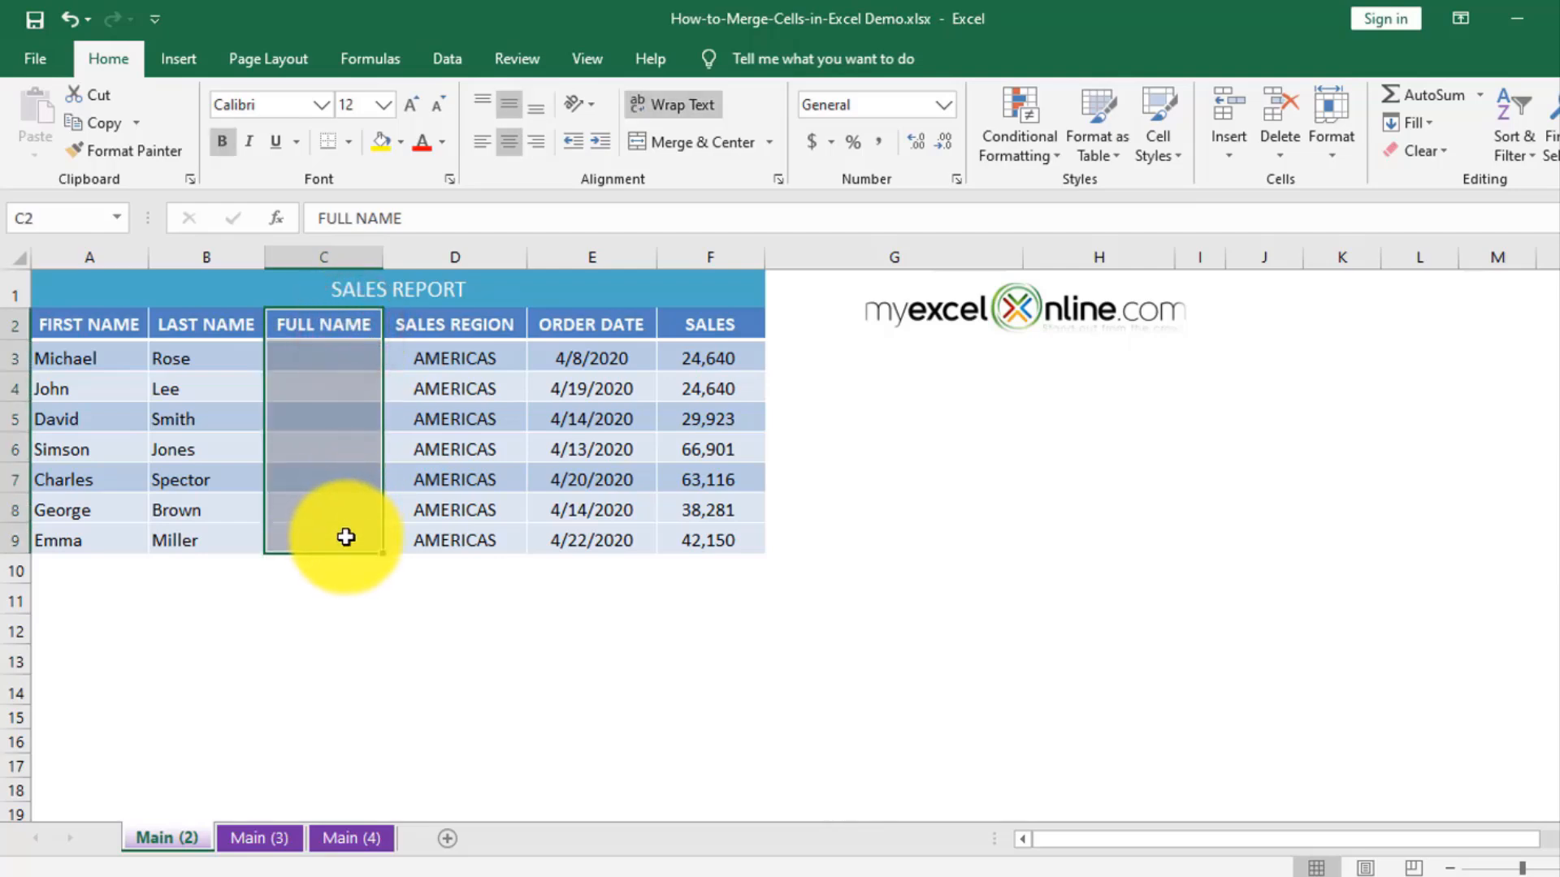
click(303, 352)
click(105, 349)
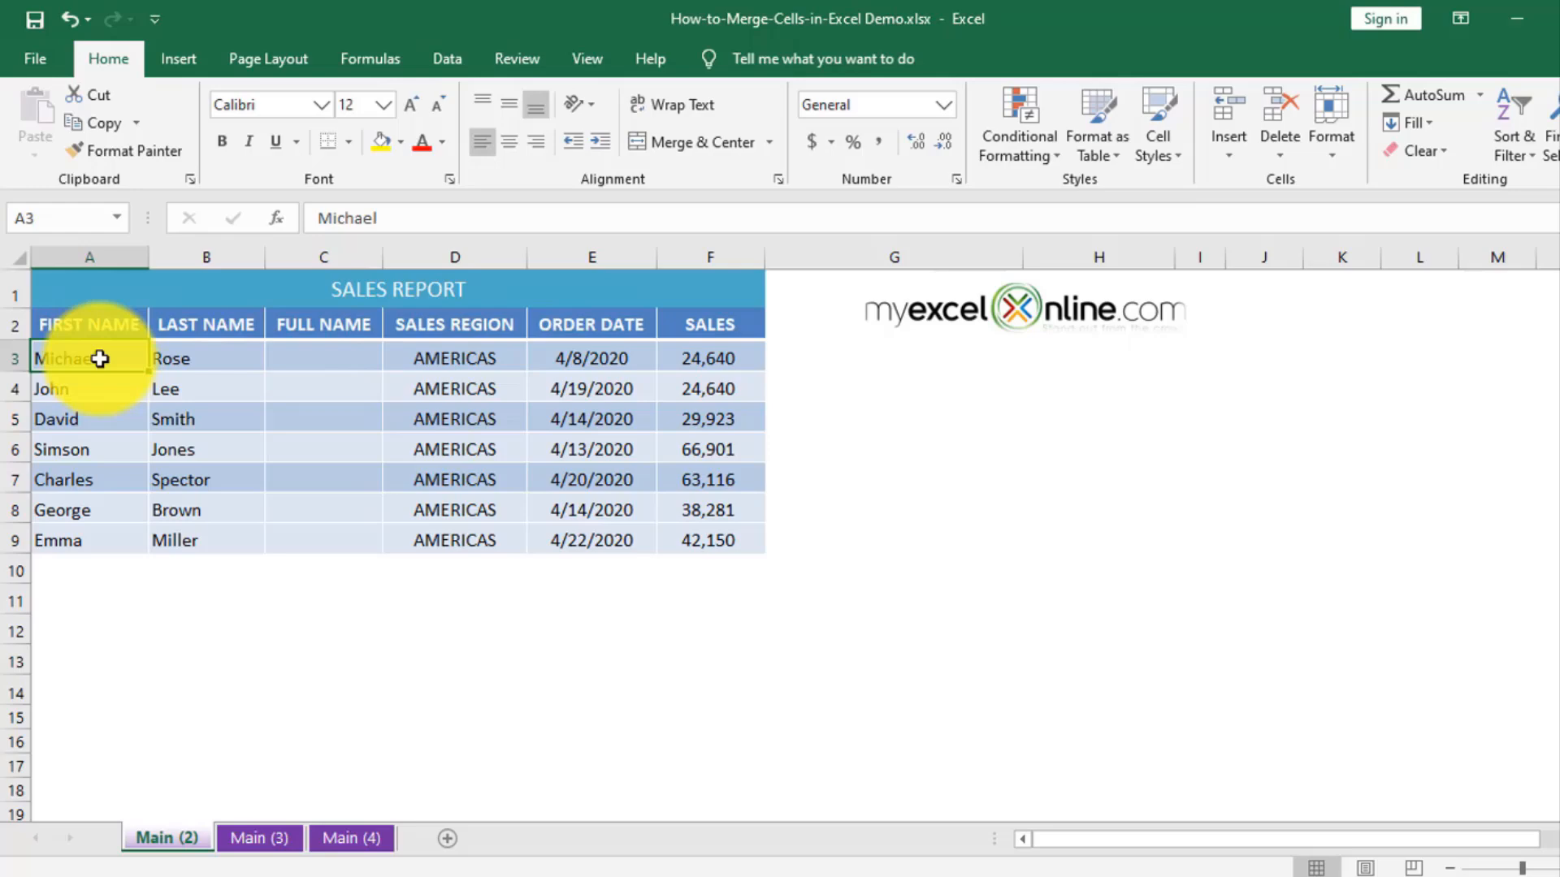
click(235, 352)
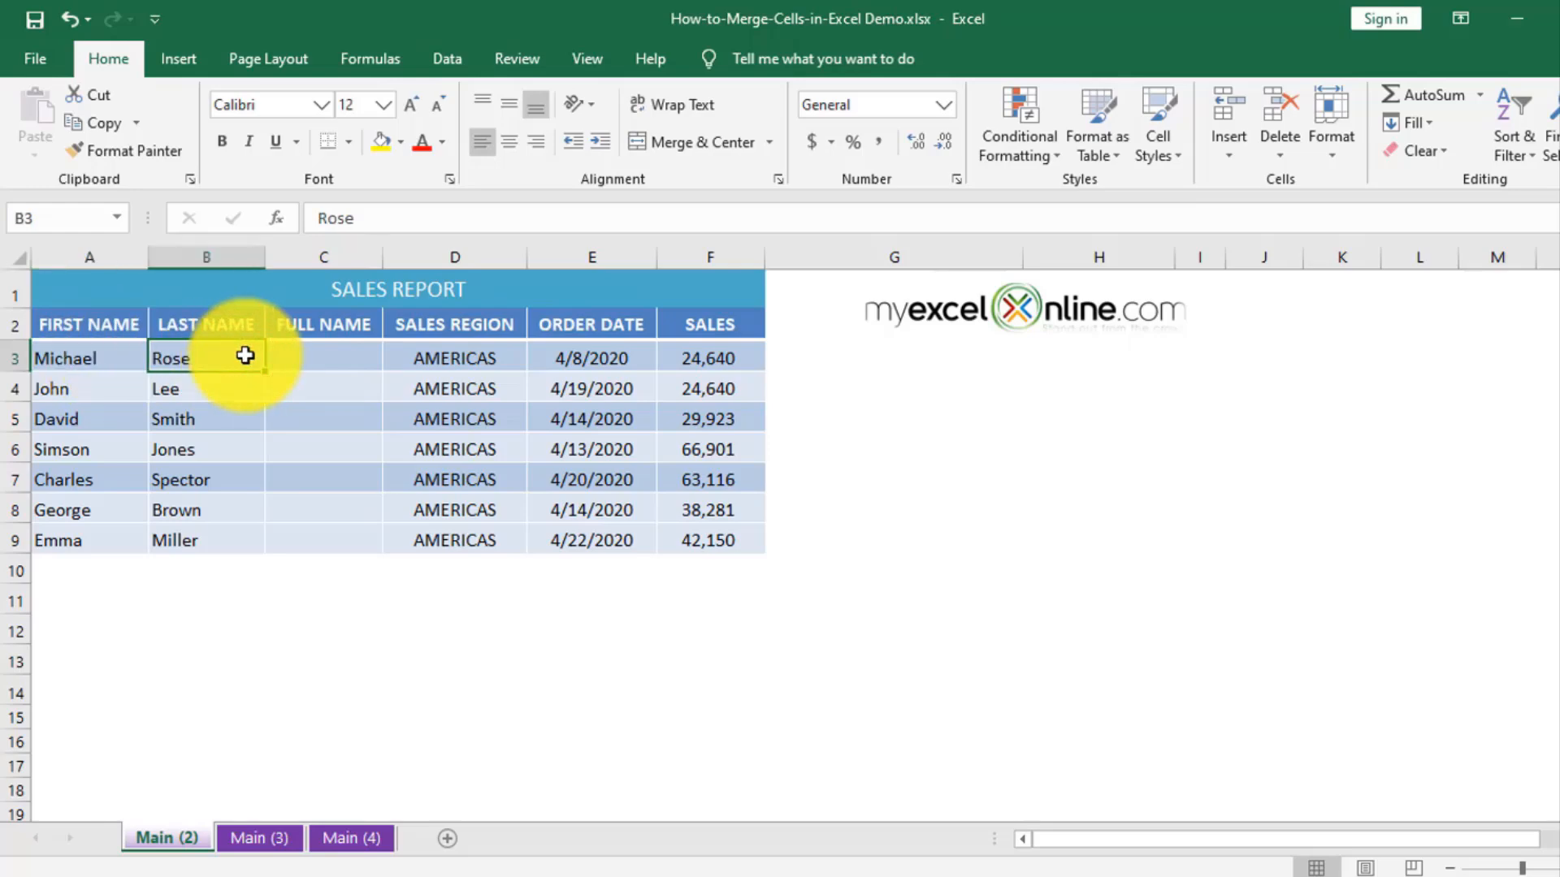
Step: Enter =CONCATENATE(A3, " ", B3) in C3 to join first and last name, and fill the formula down to C9
click(309, 354)
text(=)
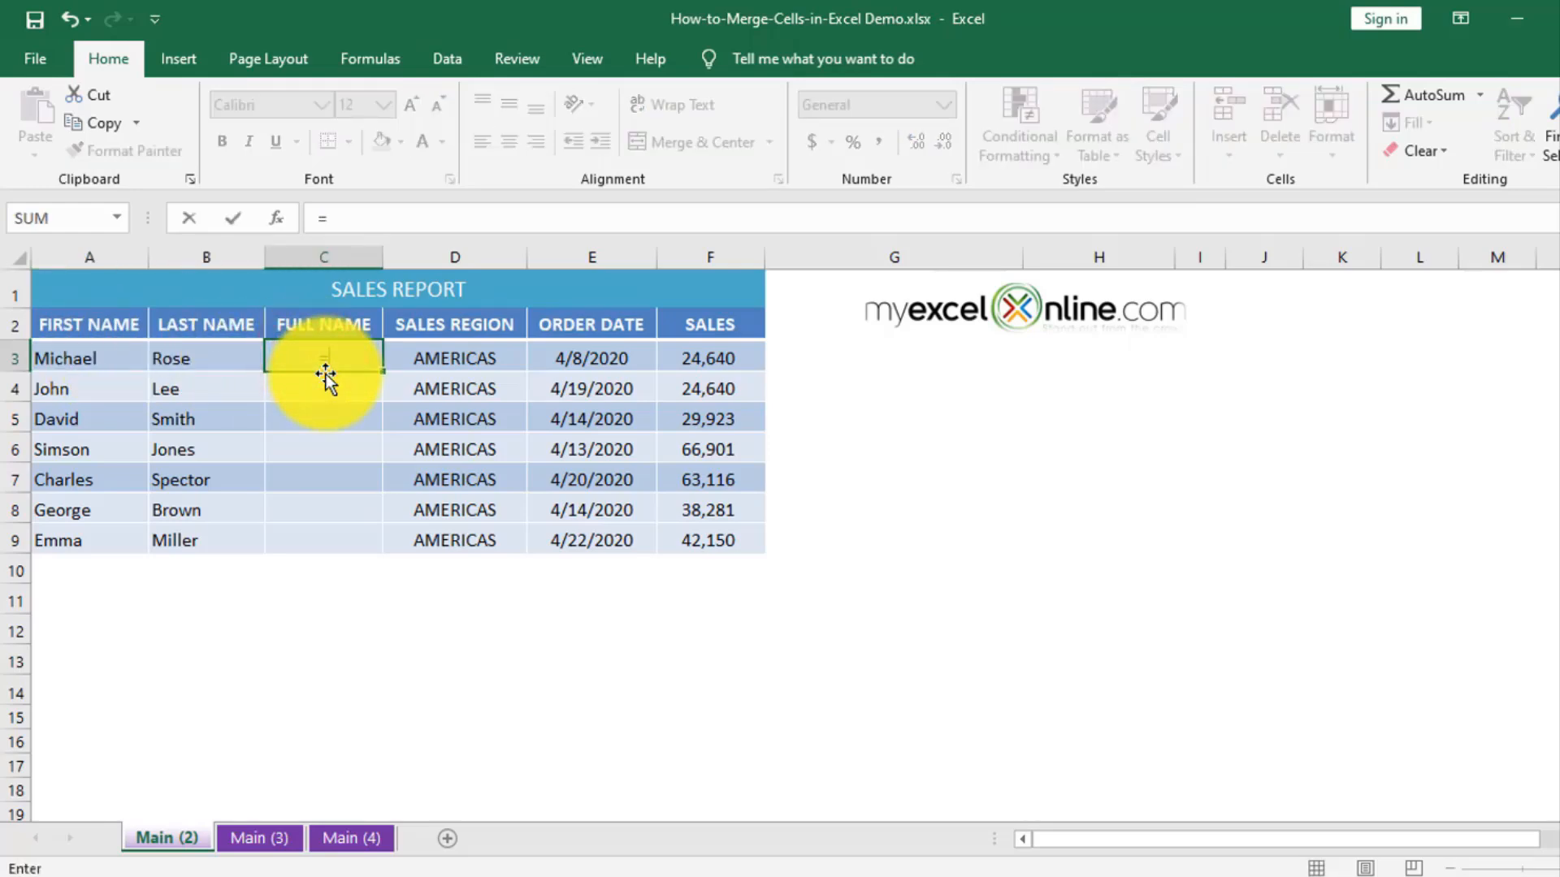
text(CONCATENA)
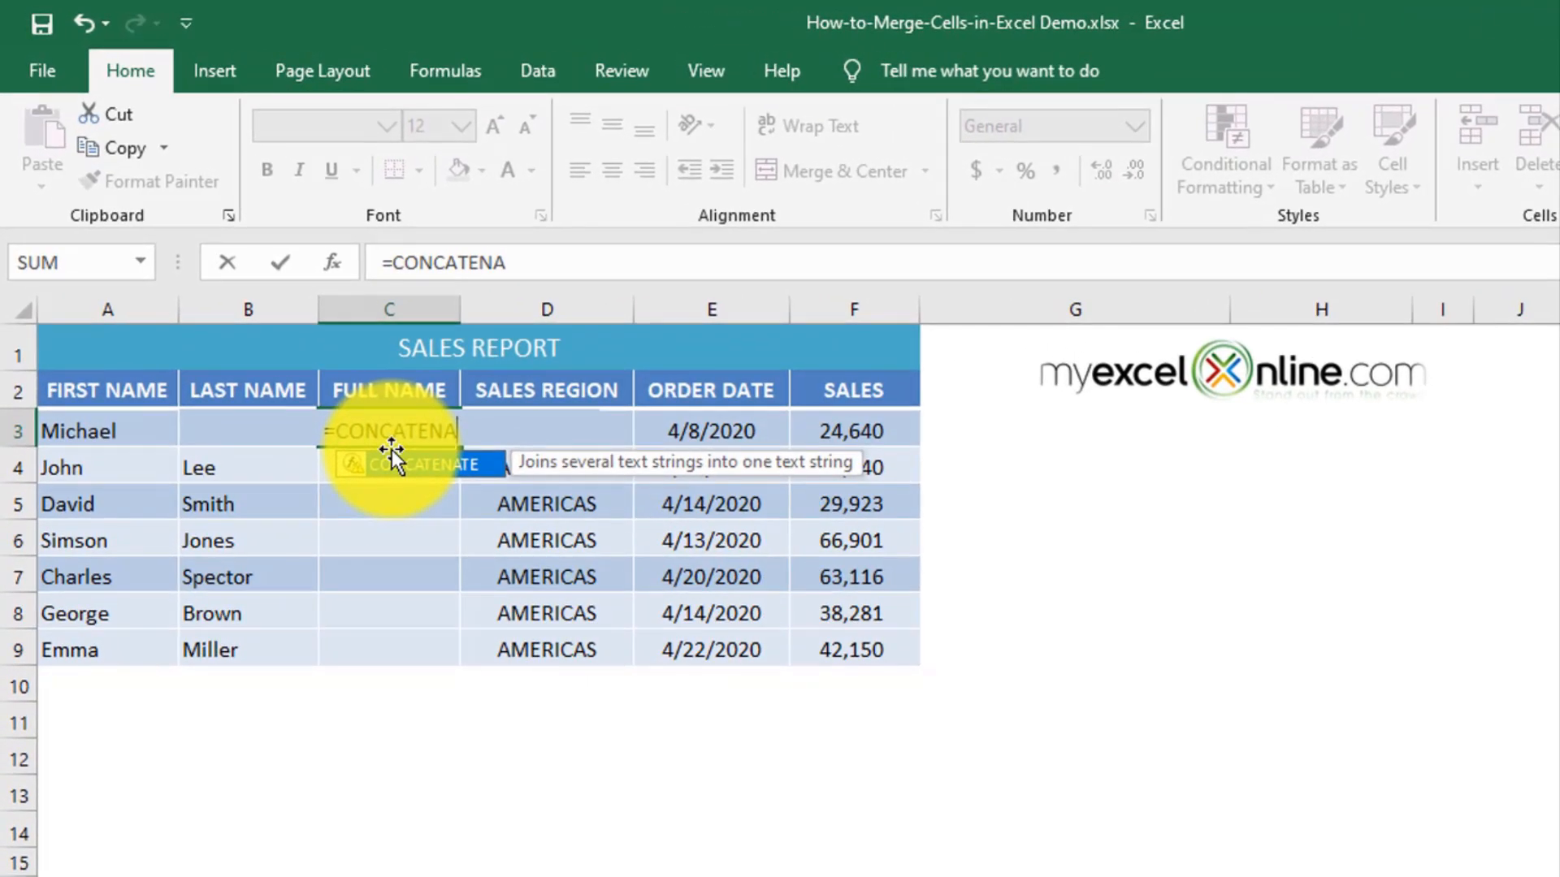
double_click(392, 450)
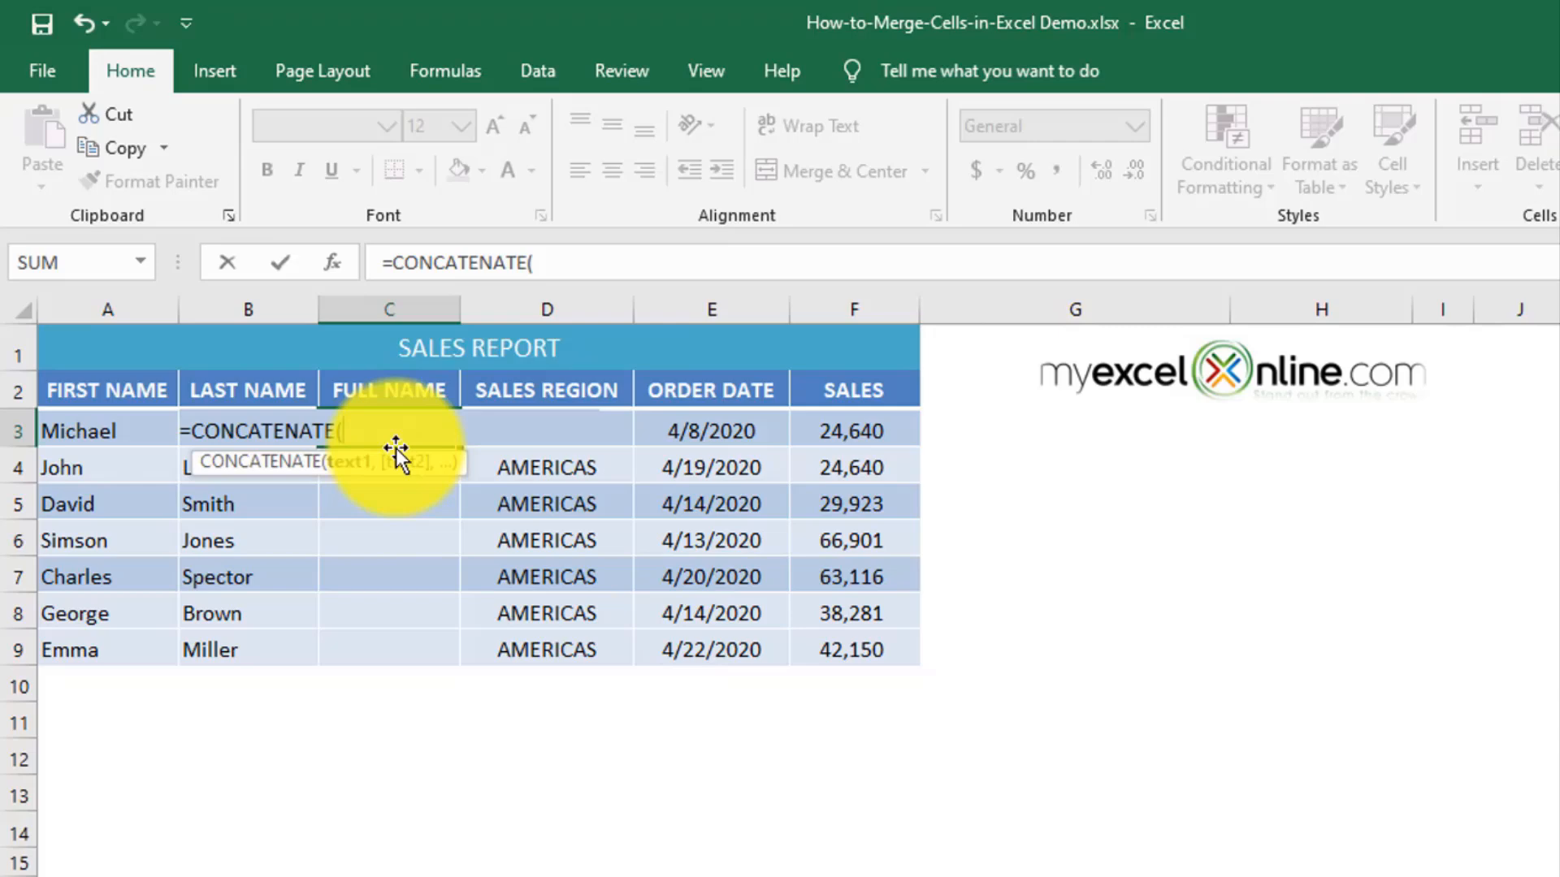
click(95, 433)
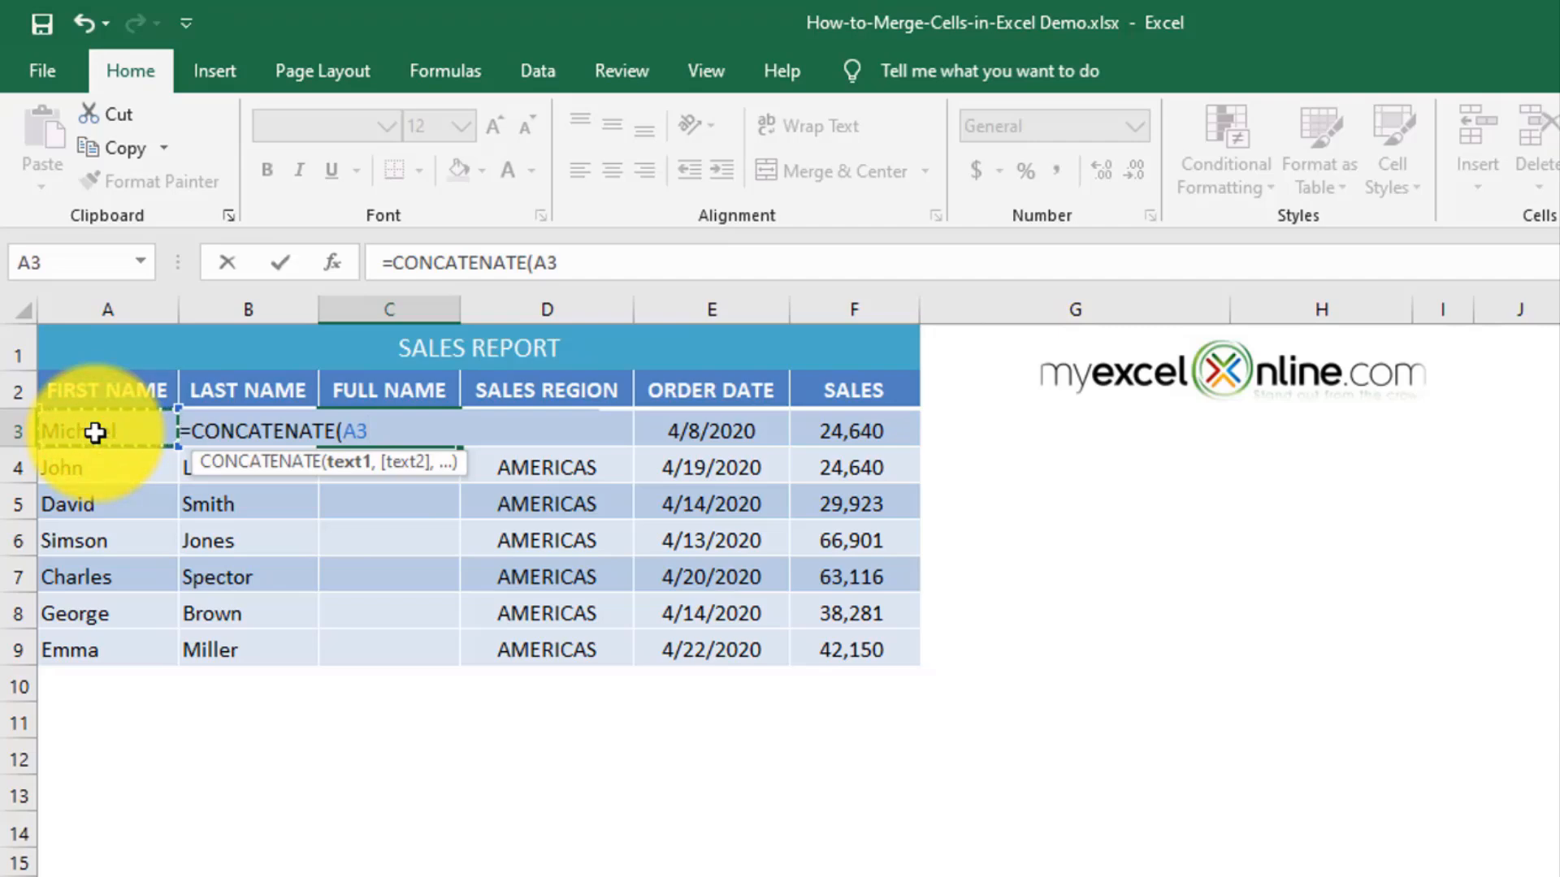
text(,)
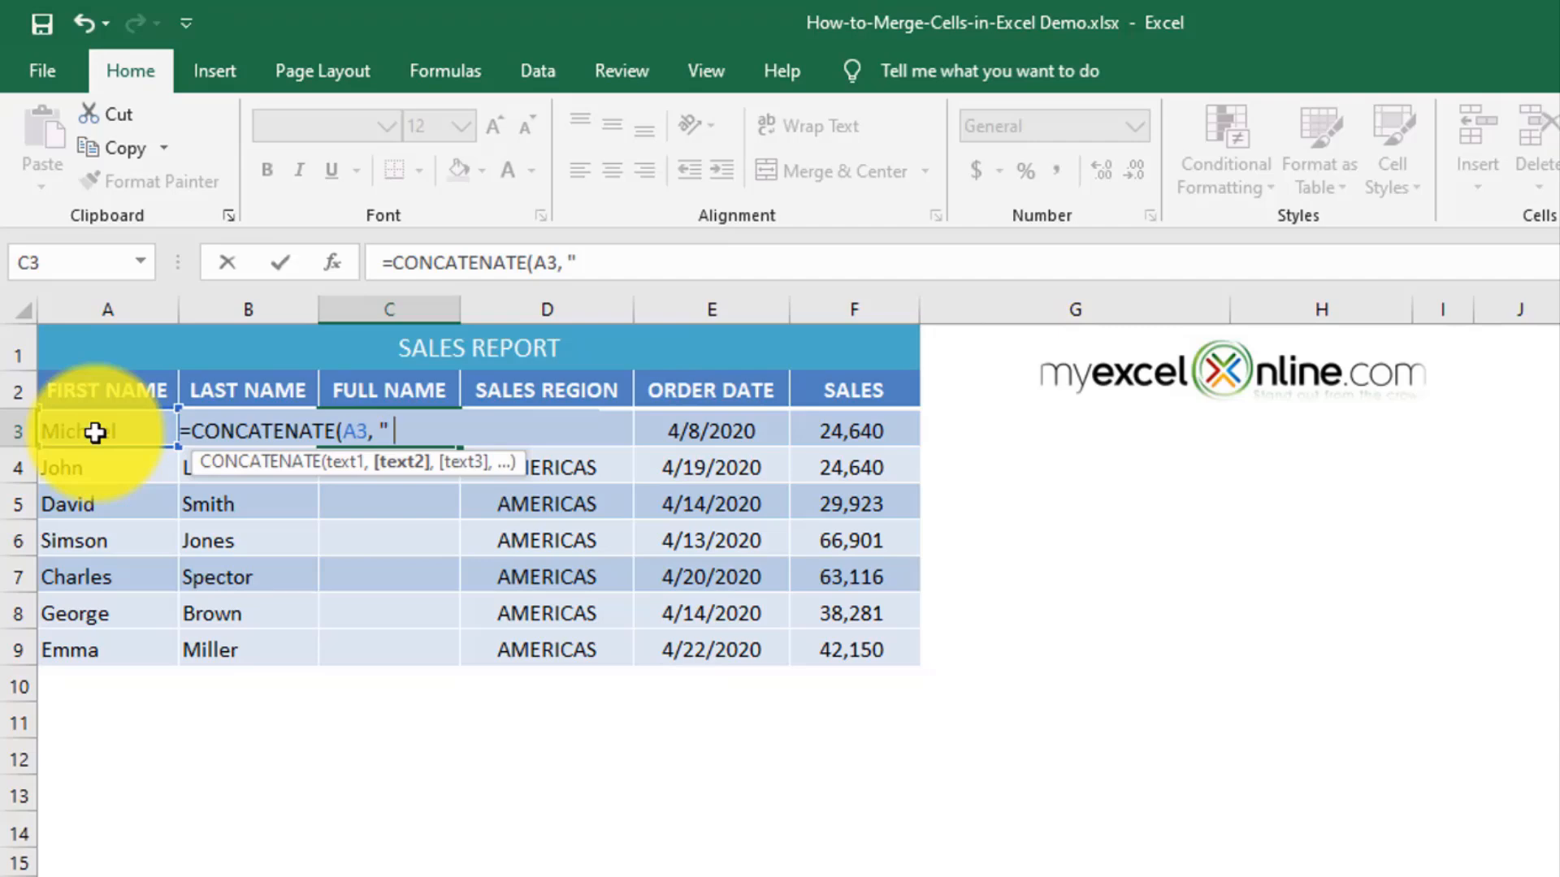
text(", )
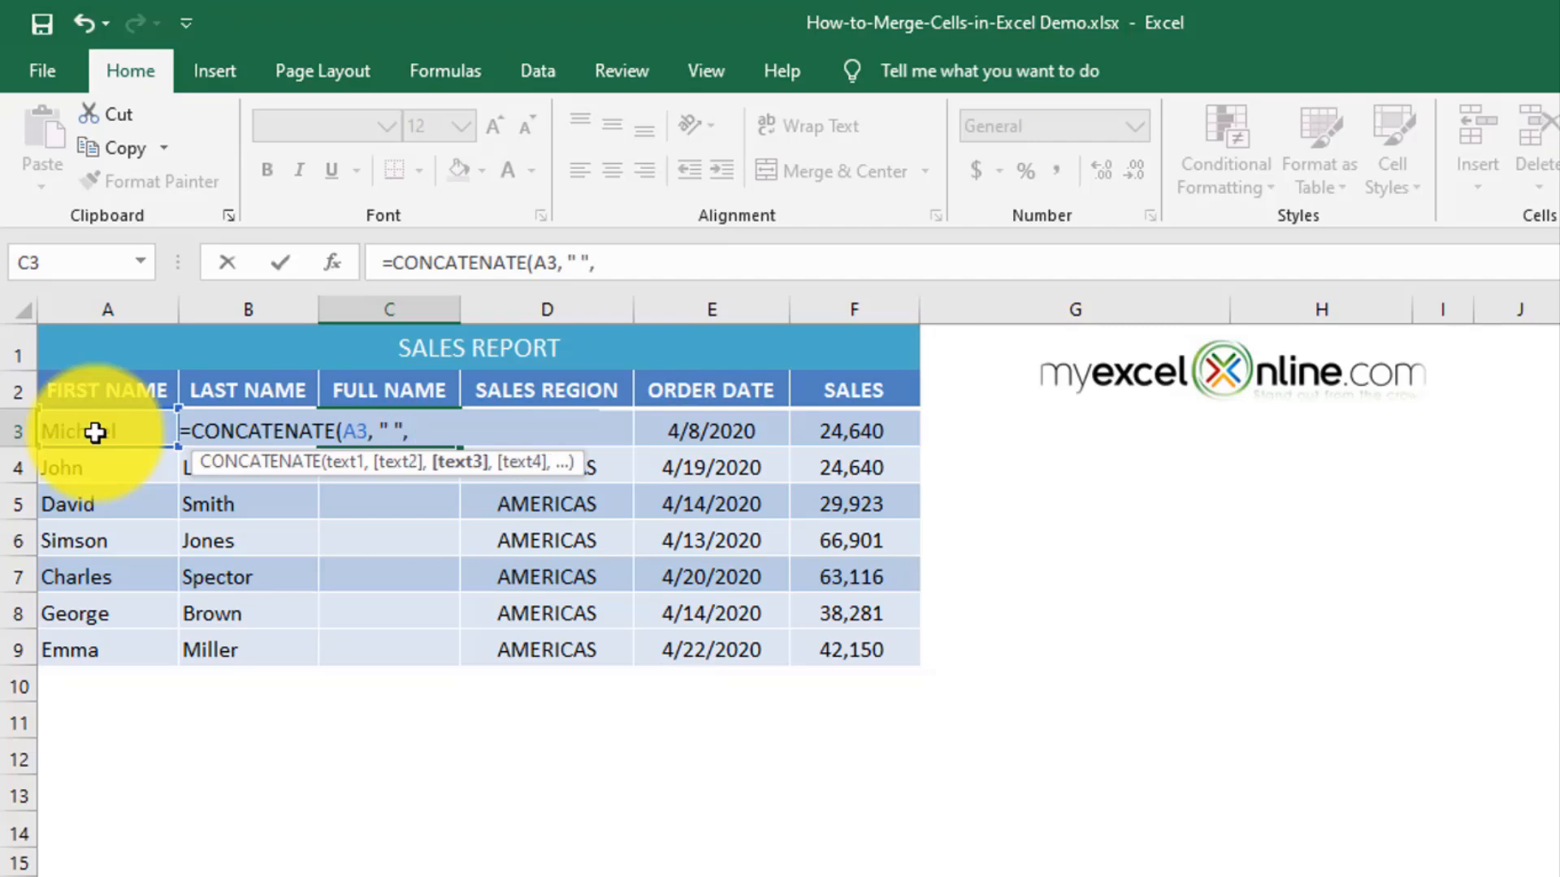
text(B3))
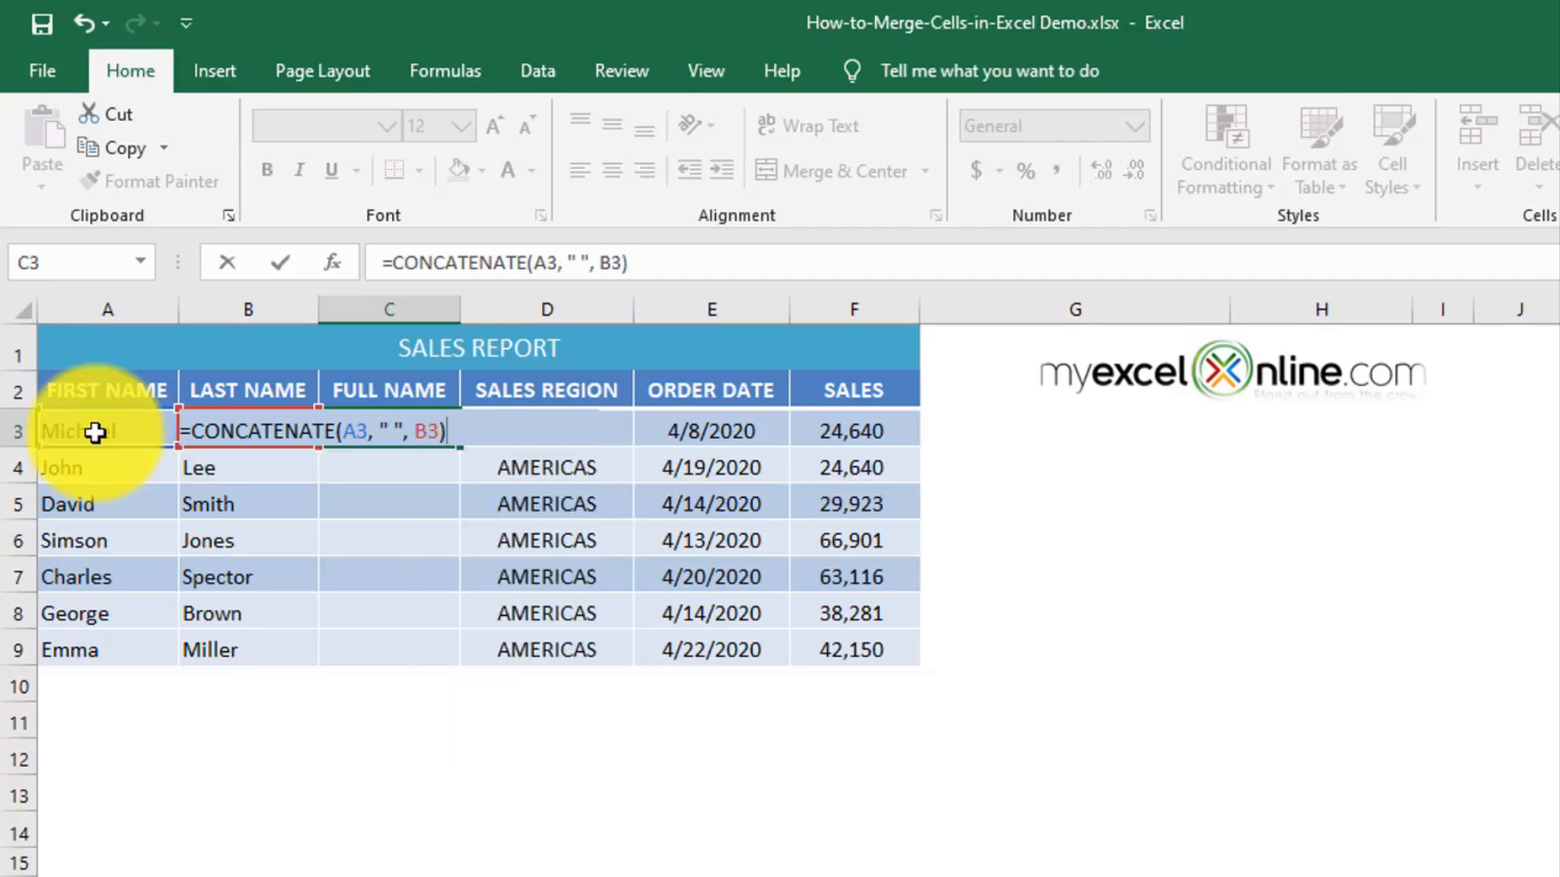
key(Return)
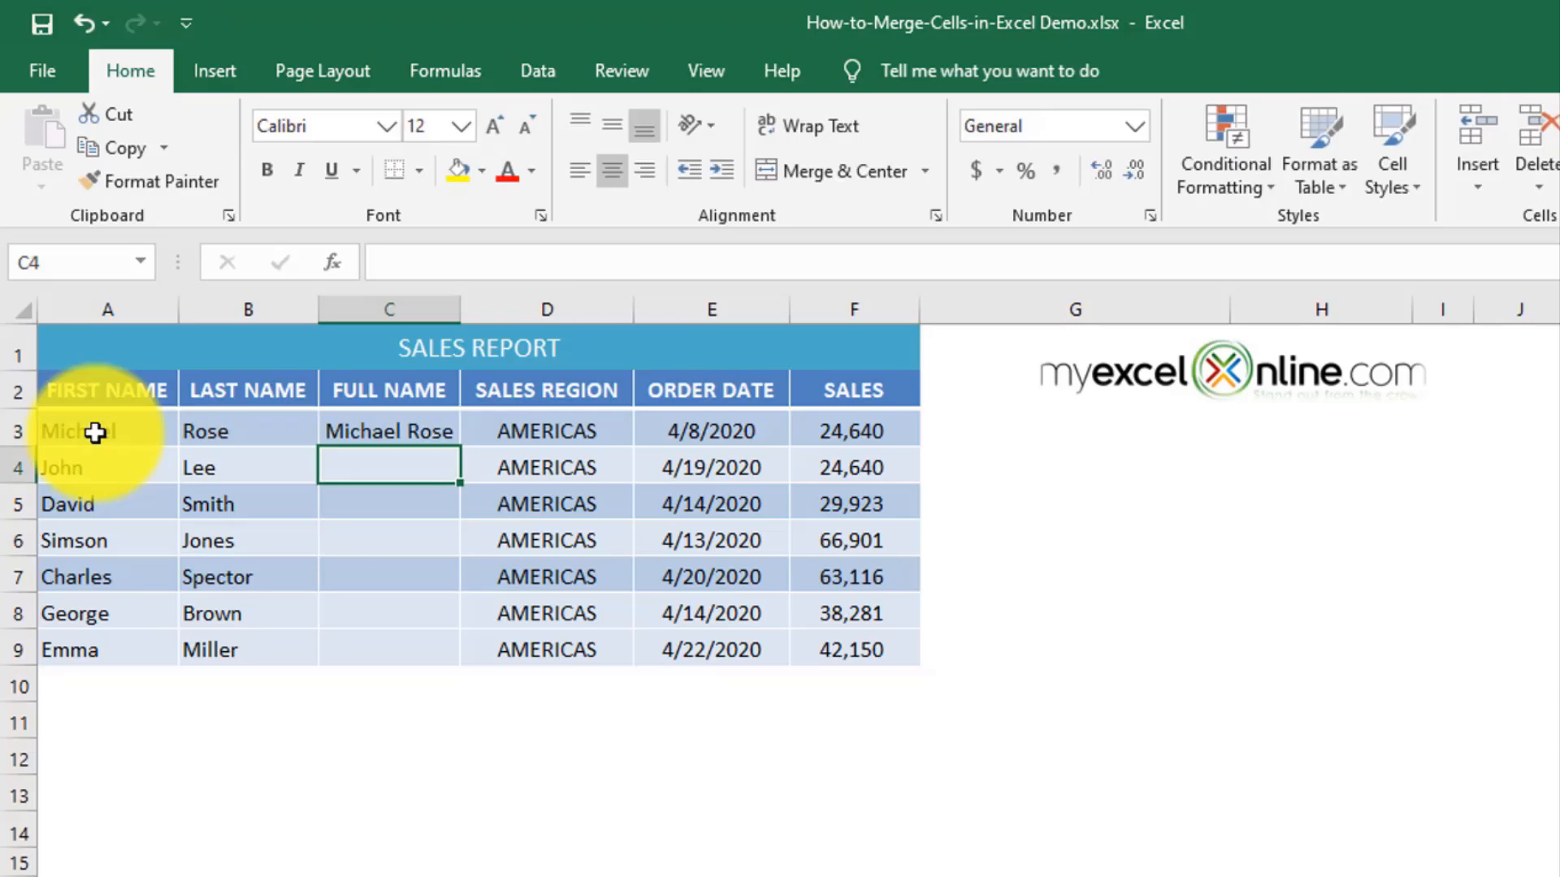
click(433, 429)
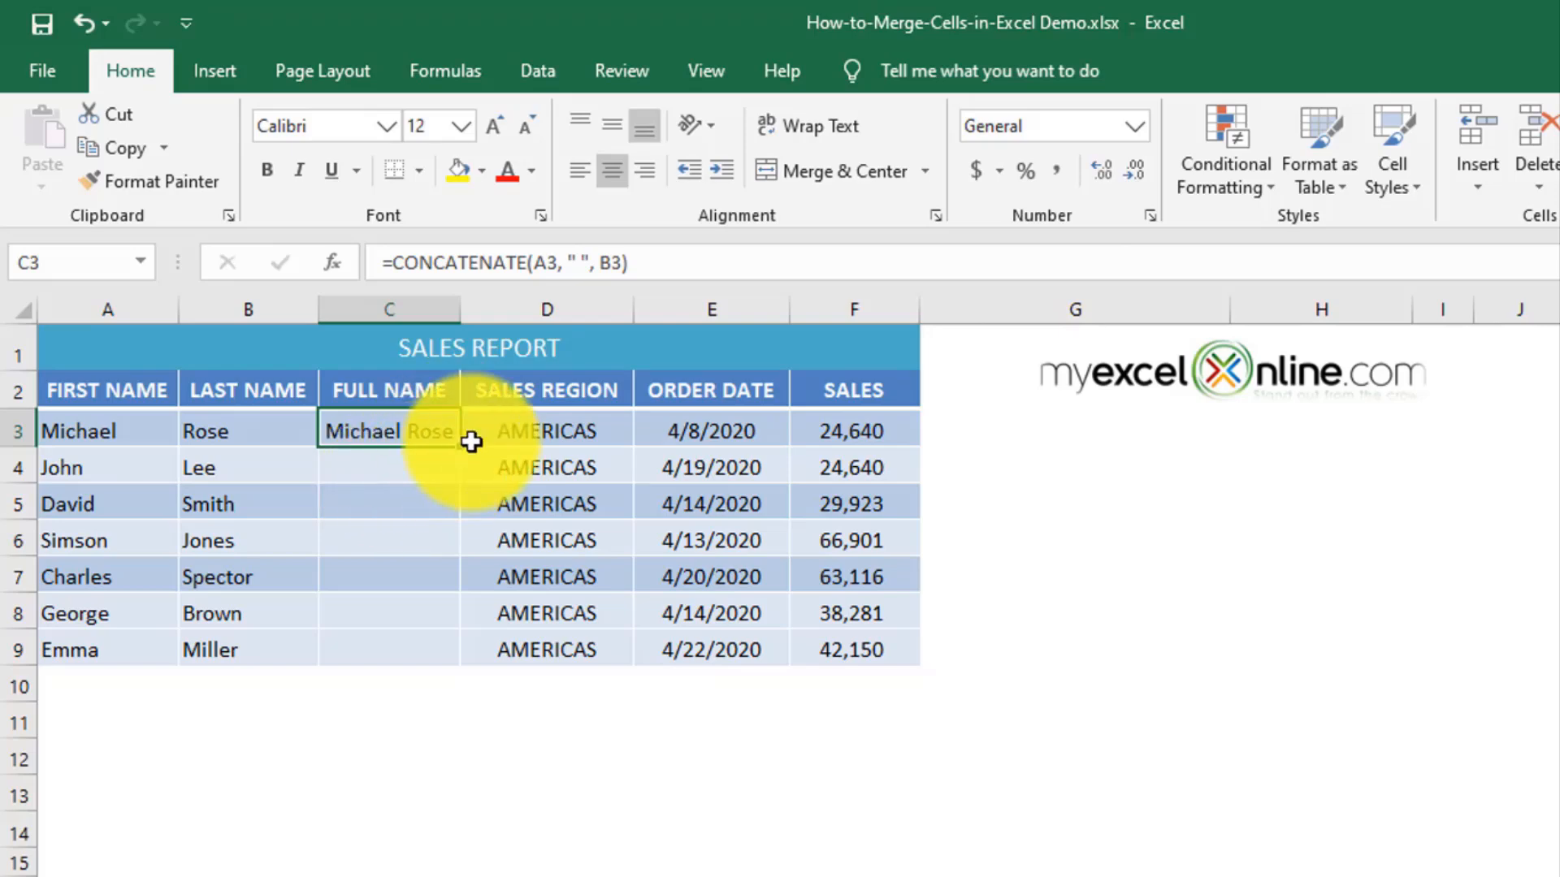
drag(464, 445, 456, 655)
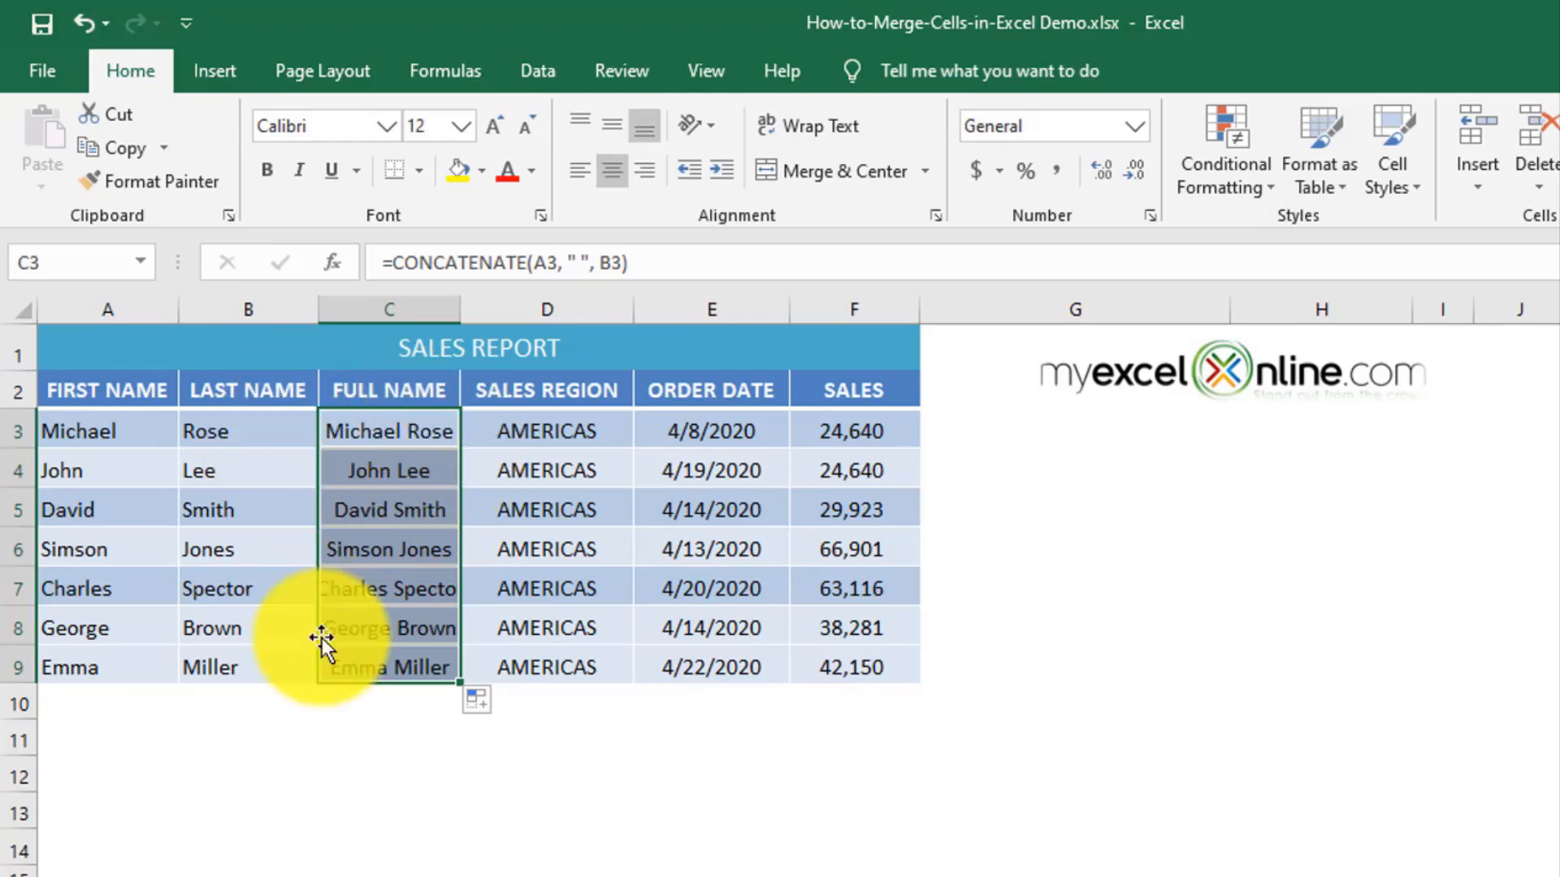
Step: Replace the formula in C3 with =CONCAT(A3, " ", B3) and fill it down through C9
click(436, 439)
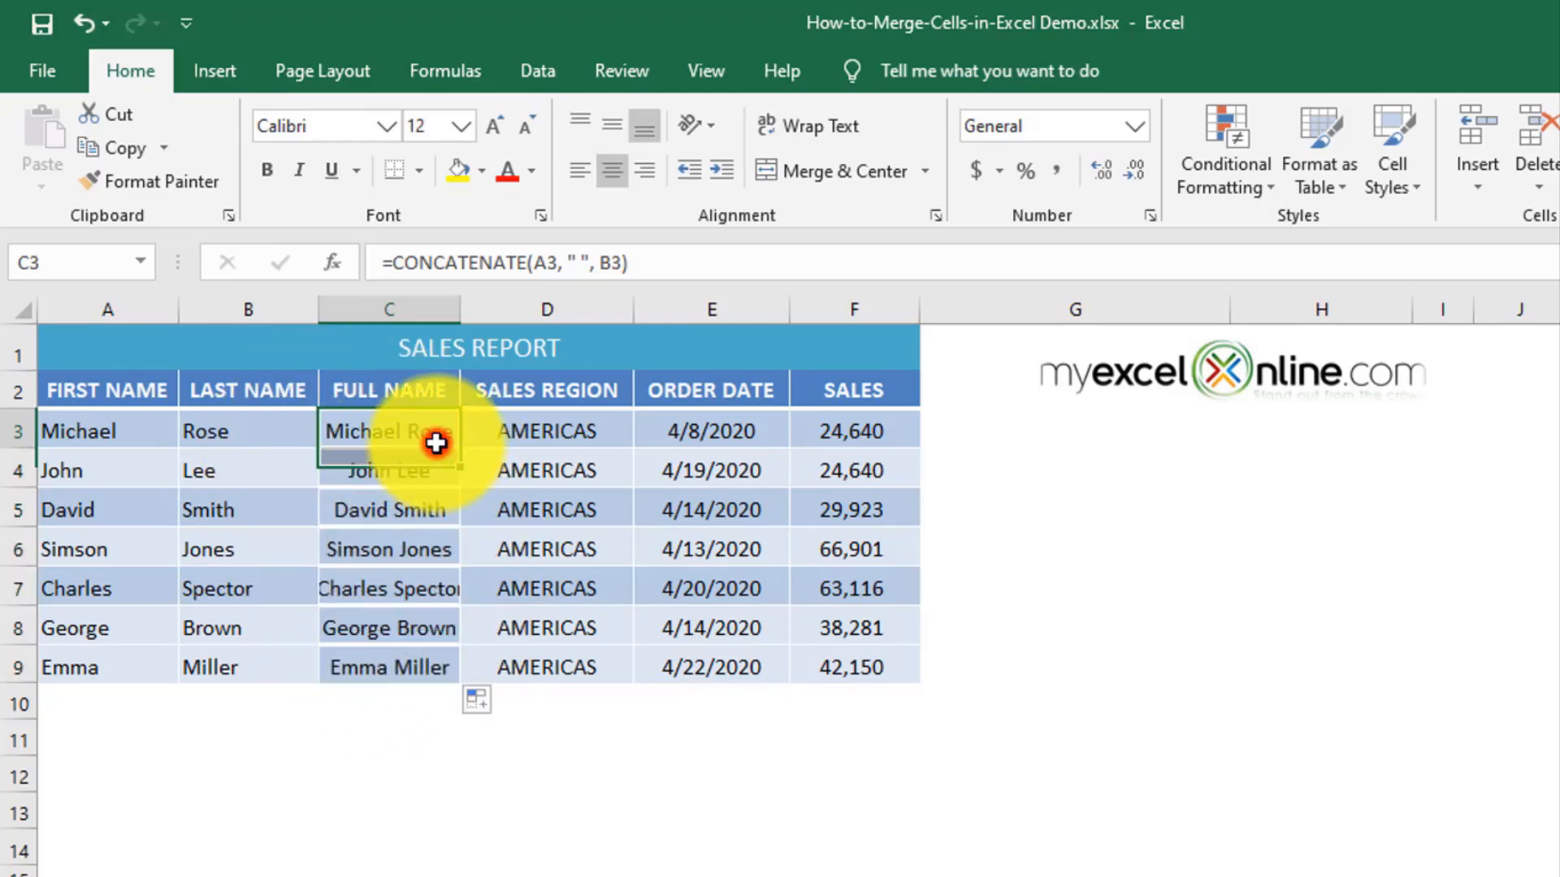
double_click(440, 439)
text(=CN)
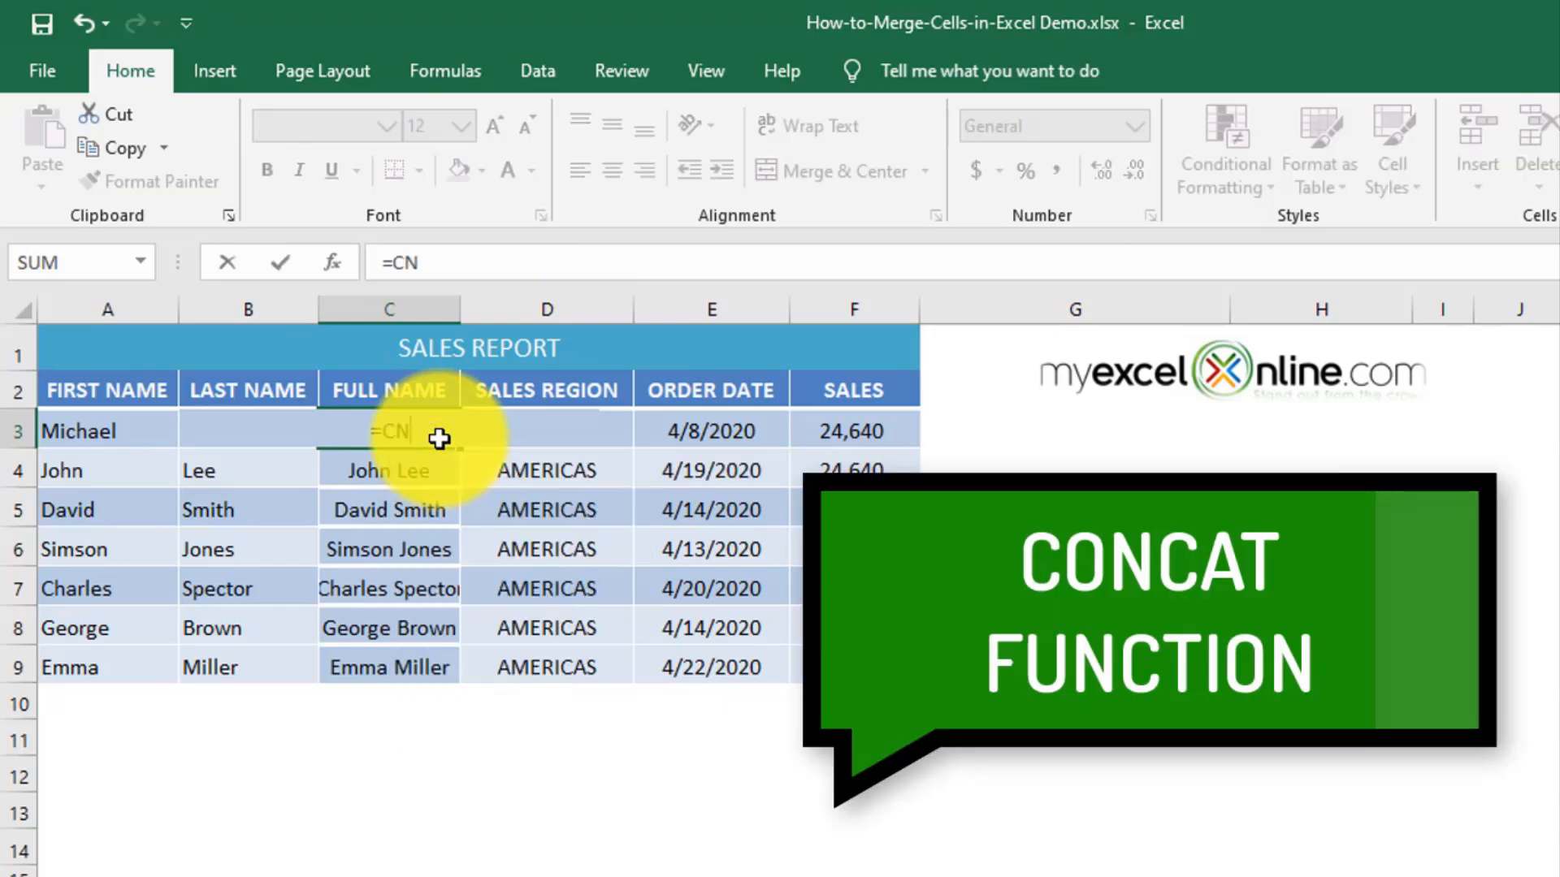
key(BackSpace)
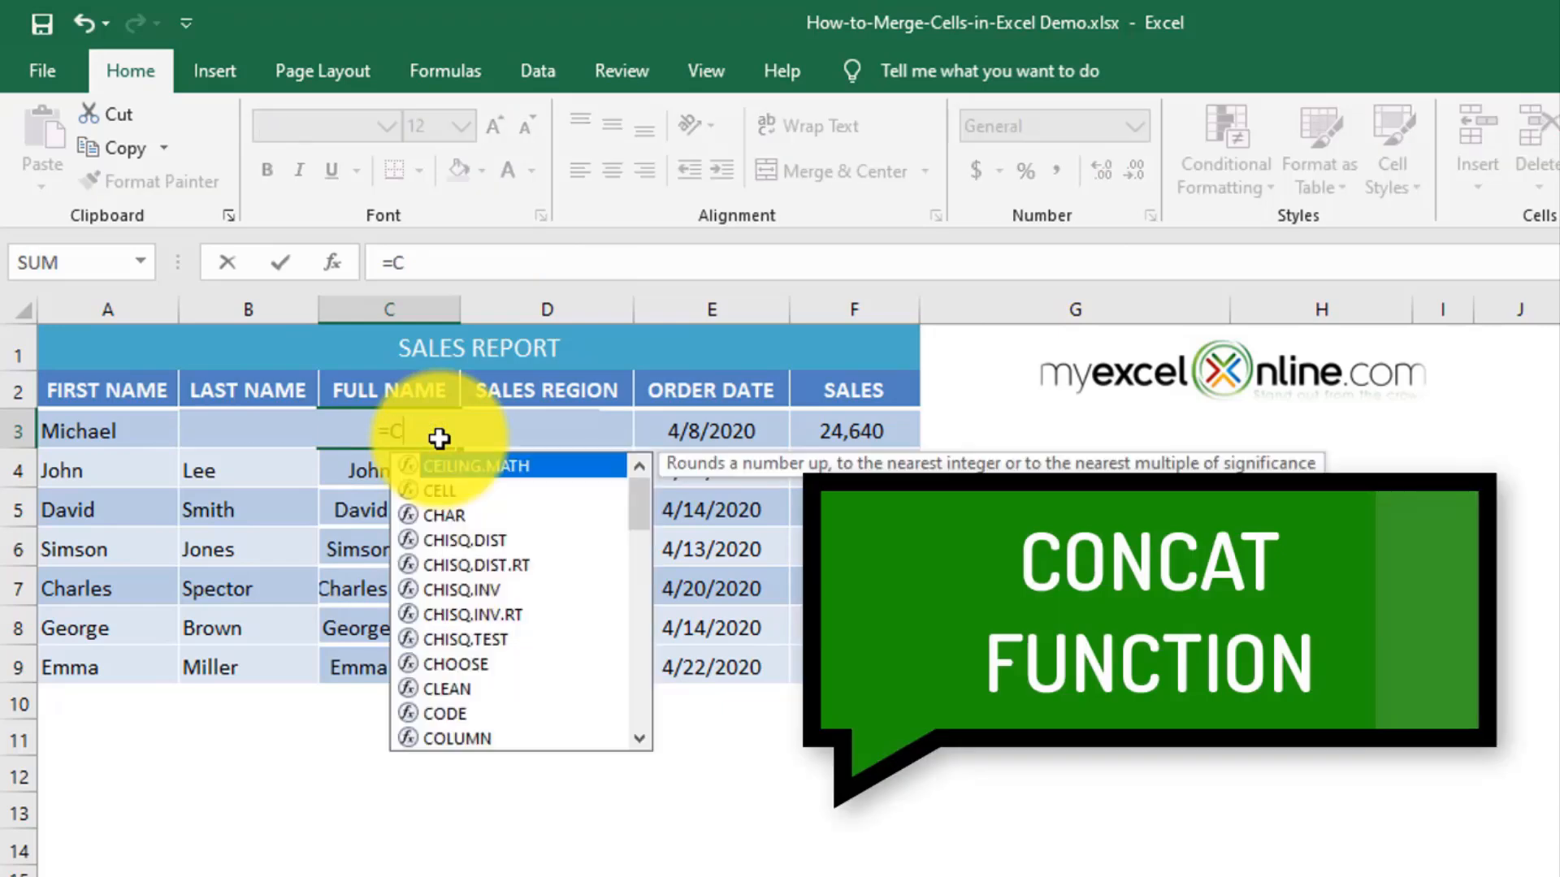
text(ONCAT)
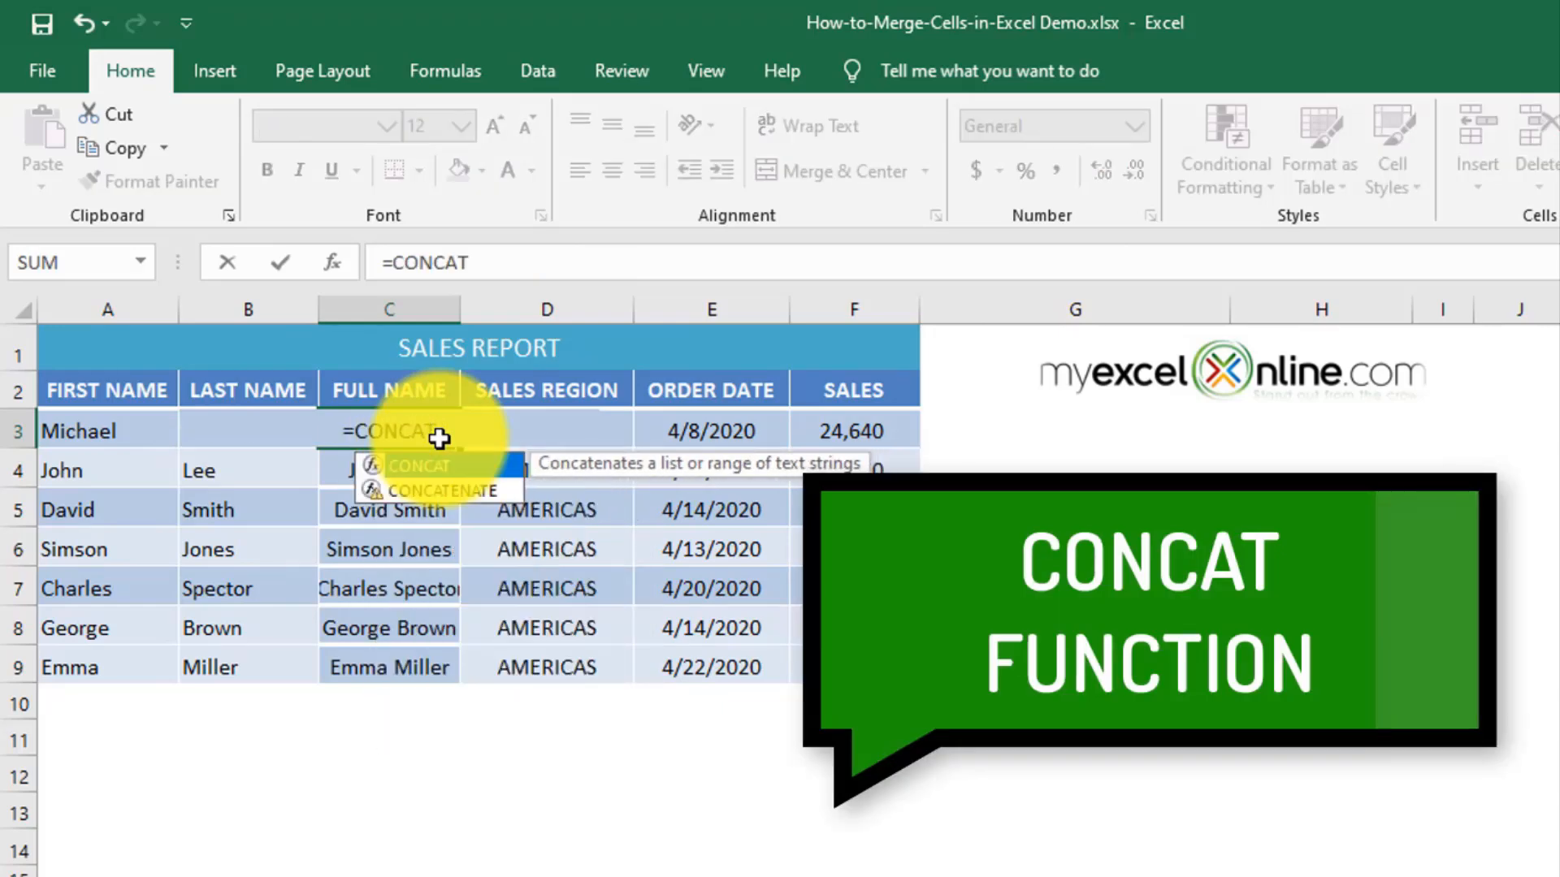
text(()
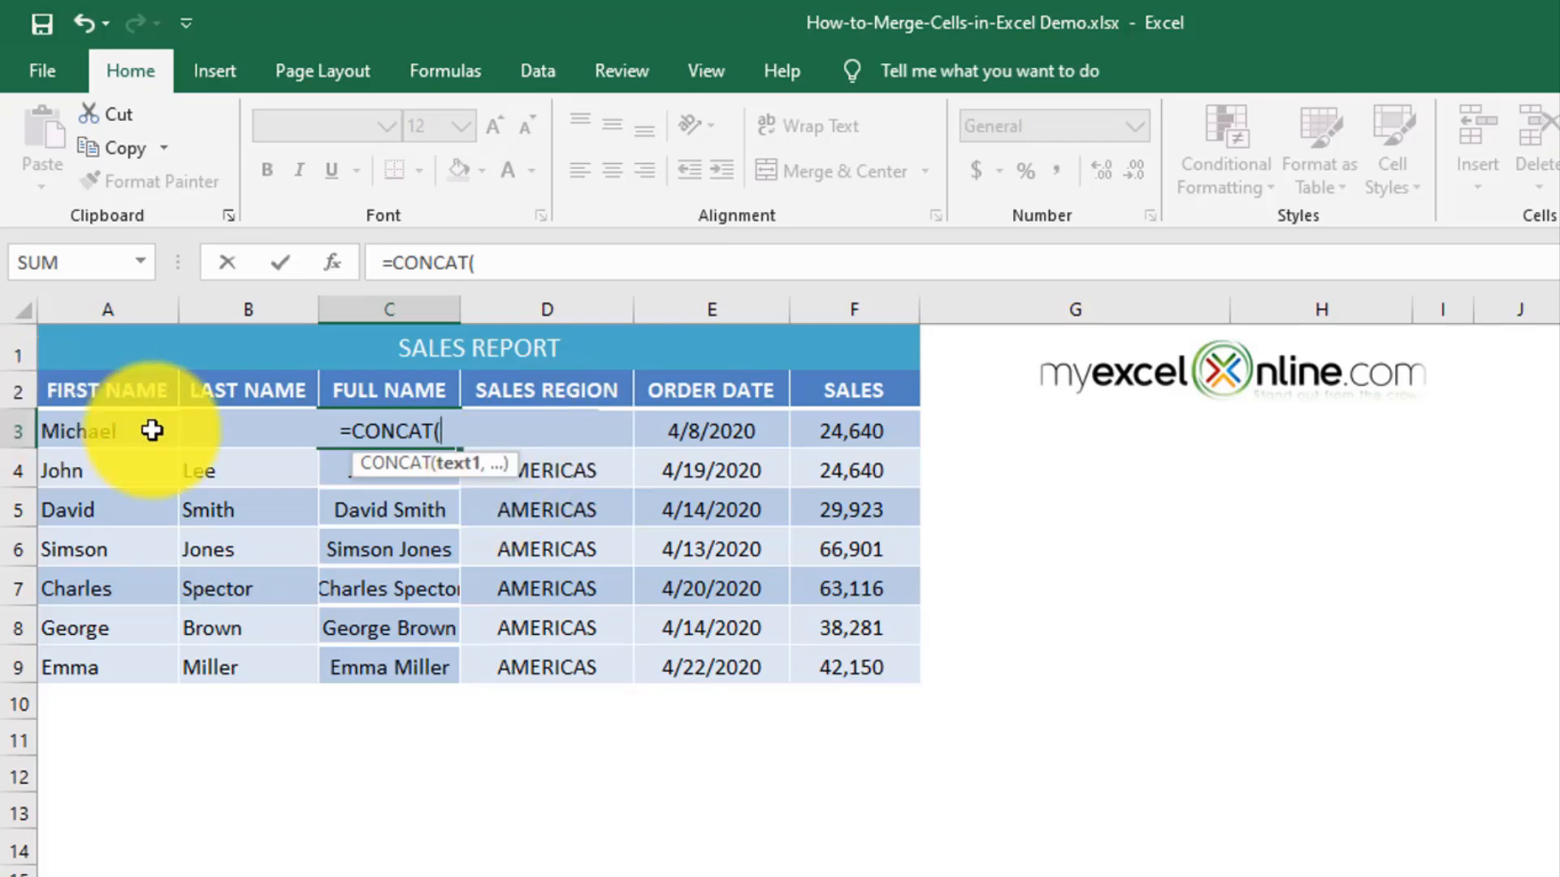
click(124, 428)
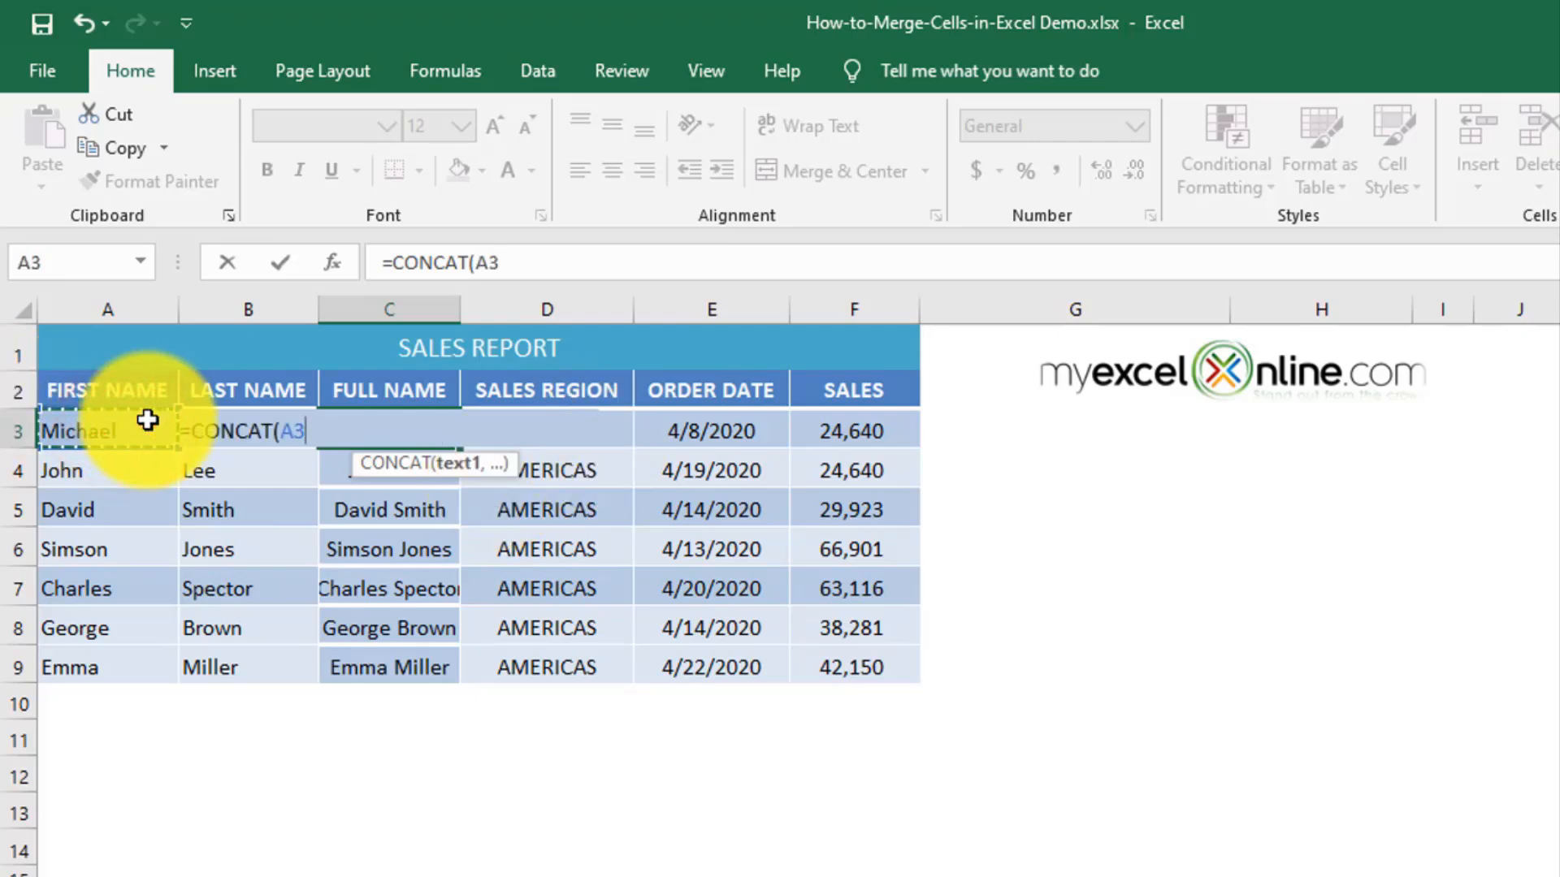
text(, " ",)
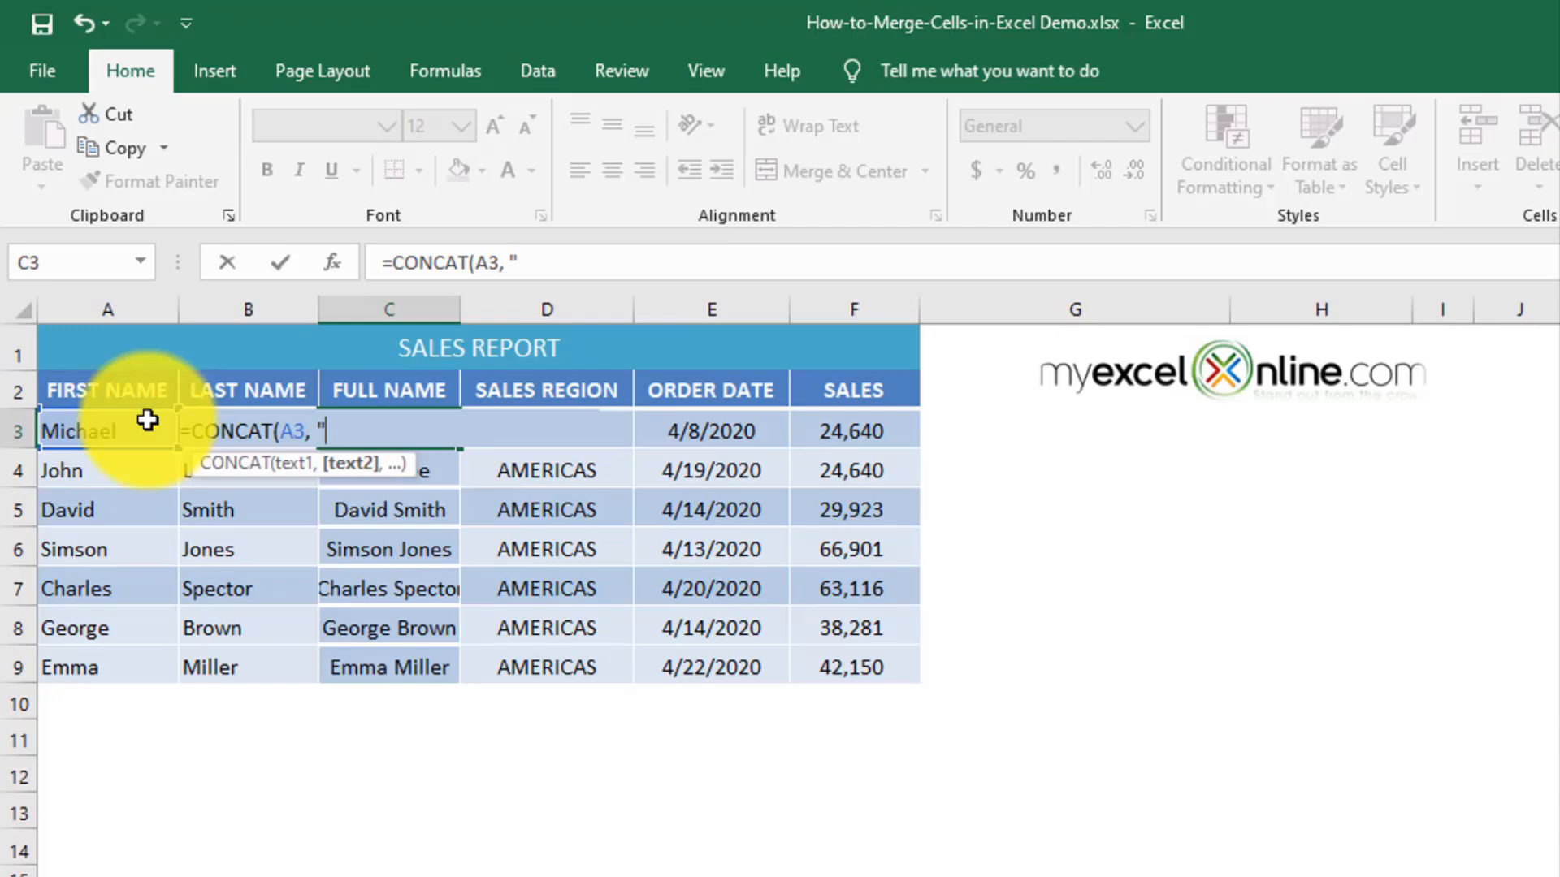
text( B3)
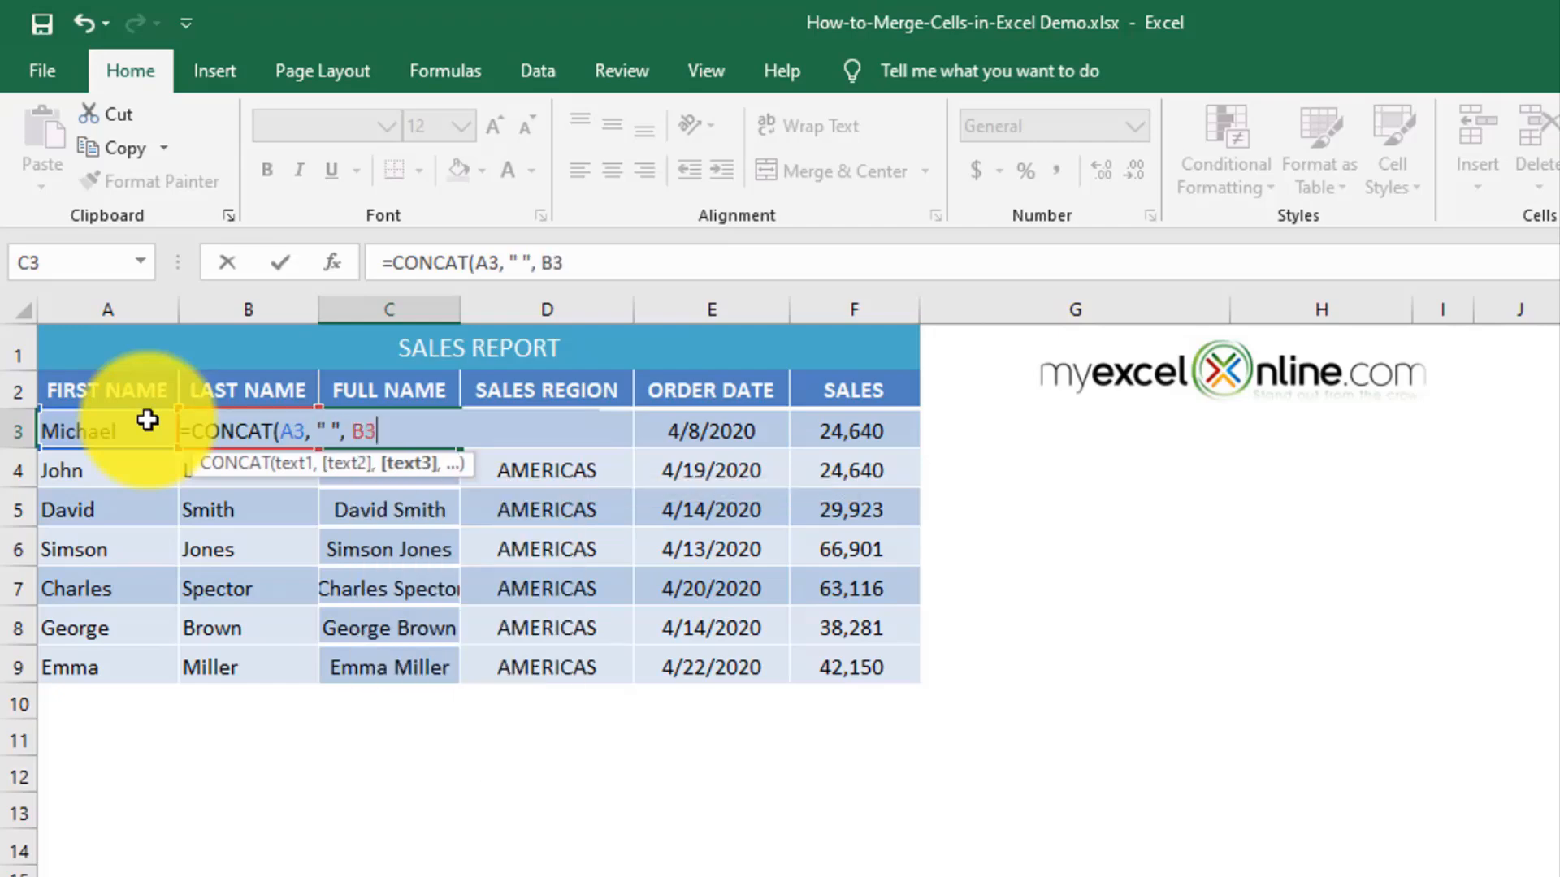
text())
key(Return)
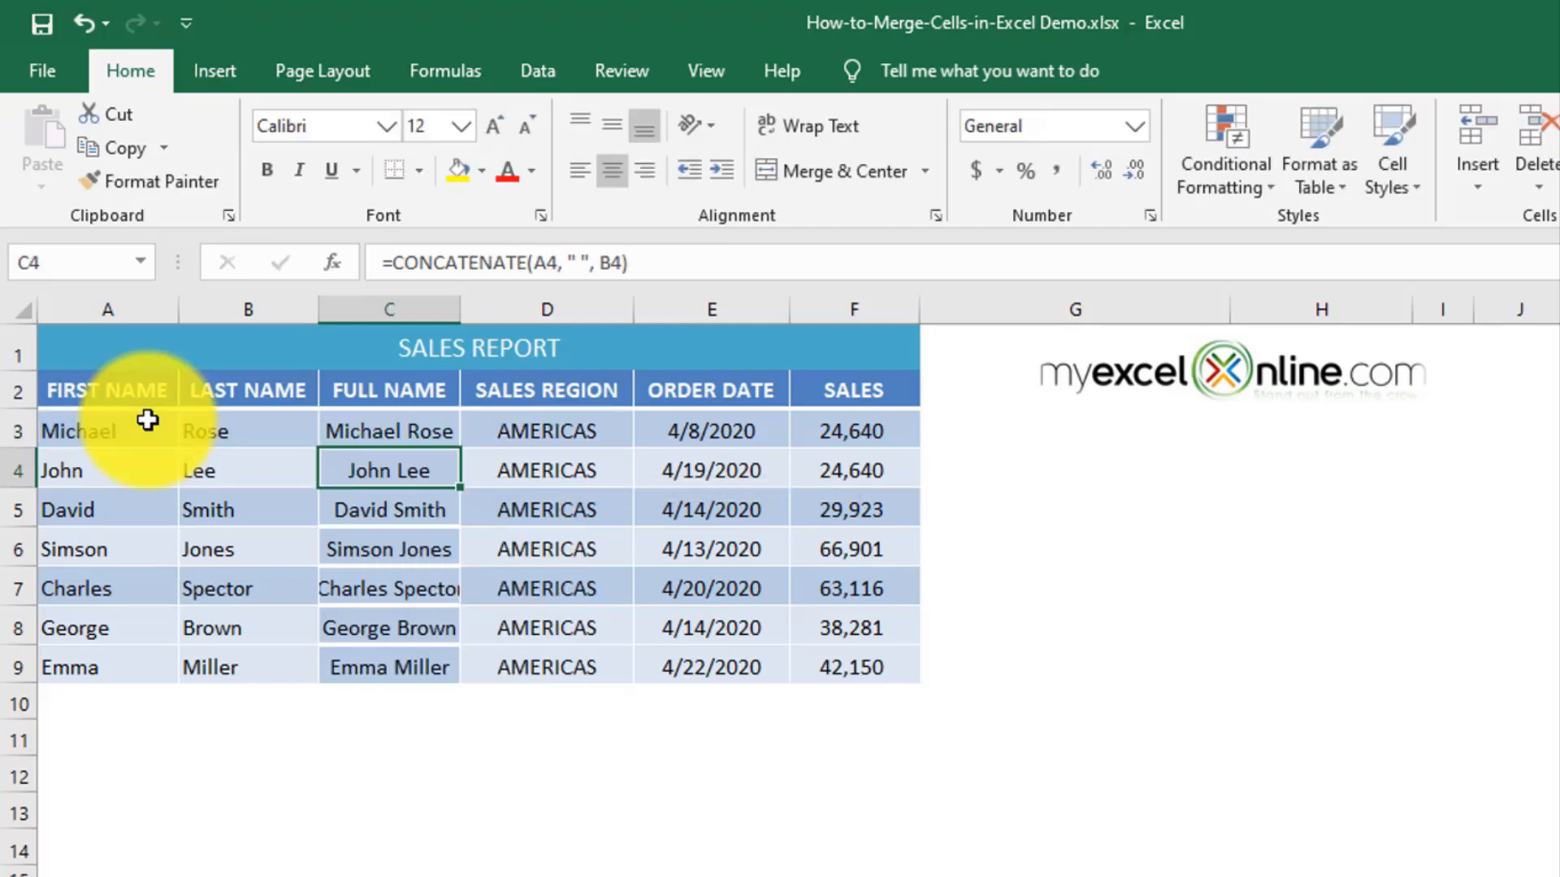
click(436, 431)
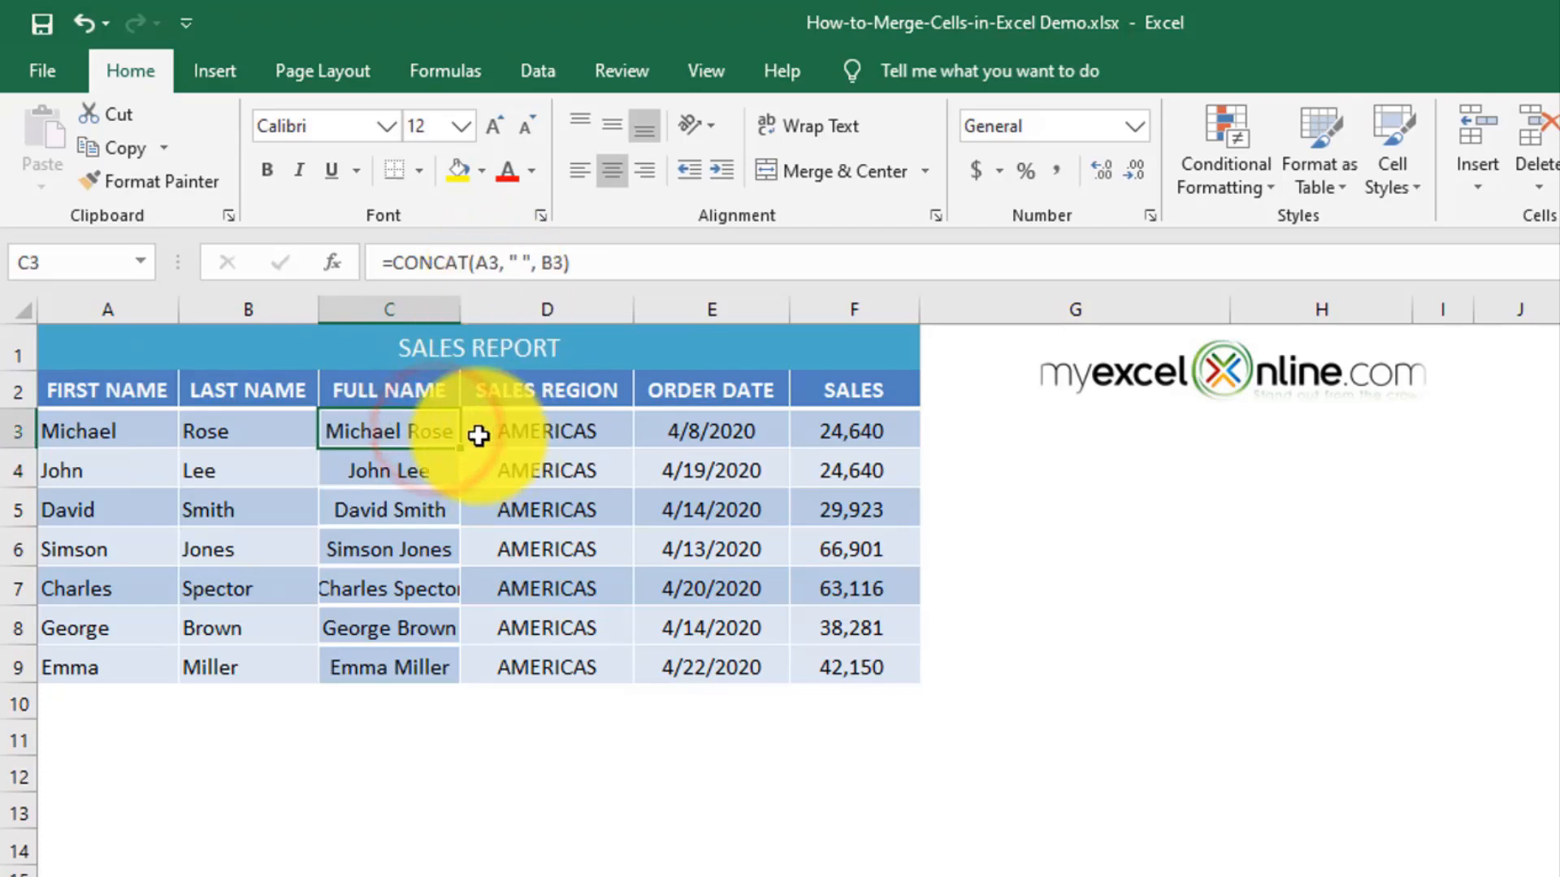
drag(459, 447, 460, 689)
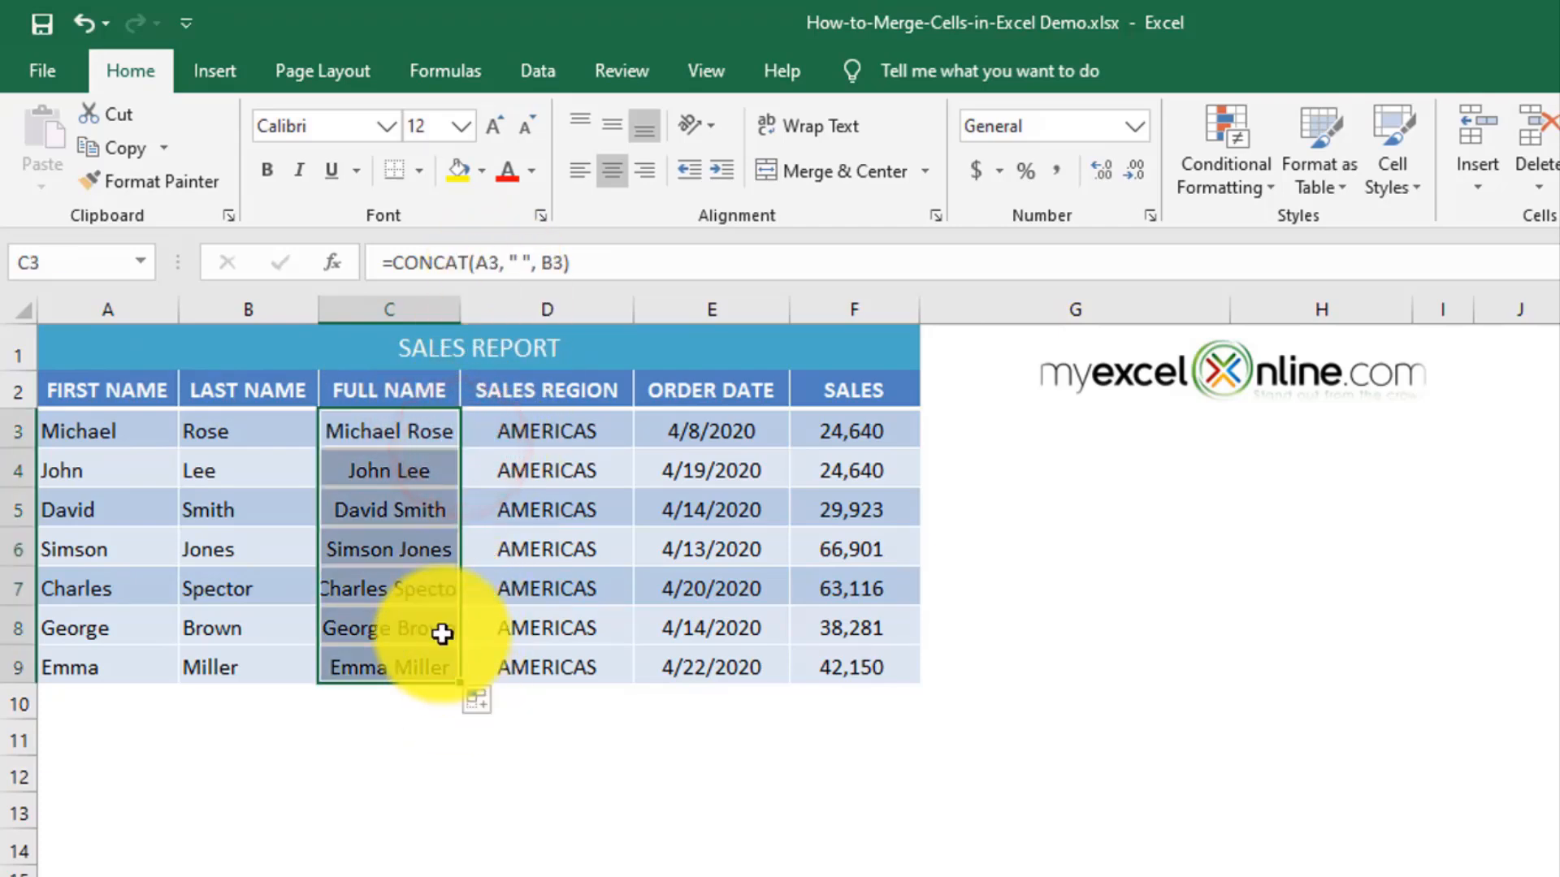
Step: Widen column C so the longest entry in the FULL NAME column fits
click(393, 504)
drag(462, 303, 493, 302)
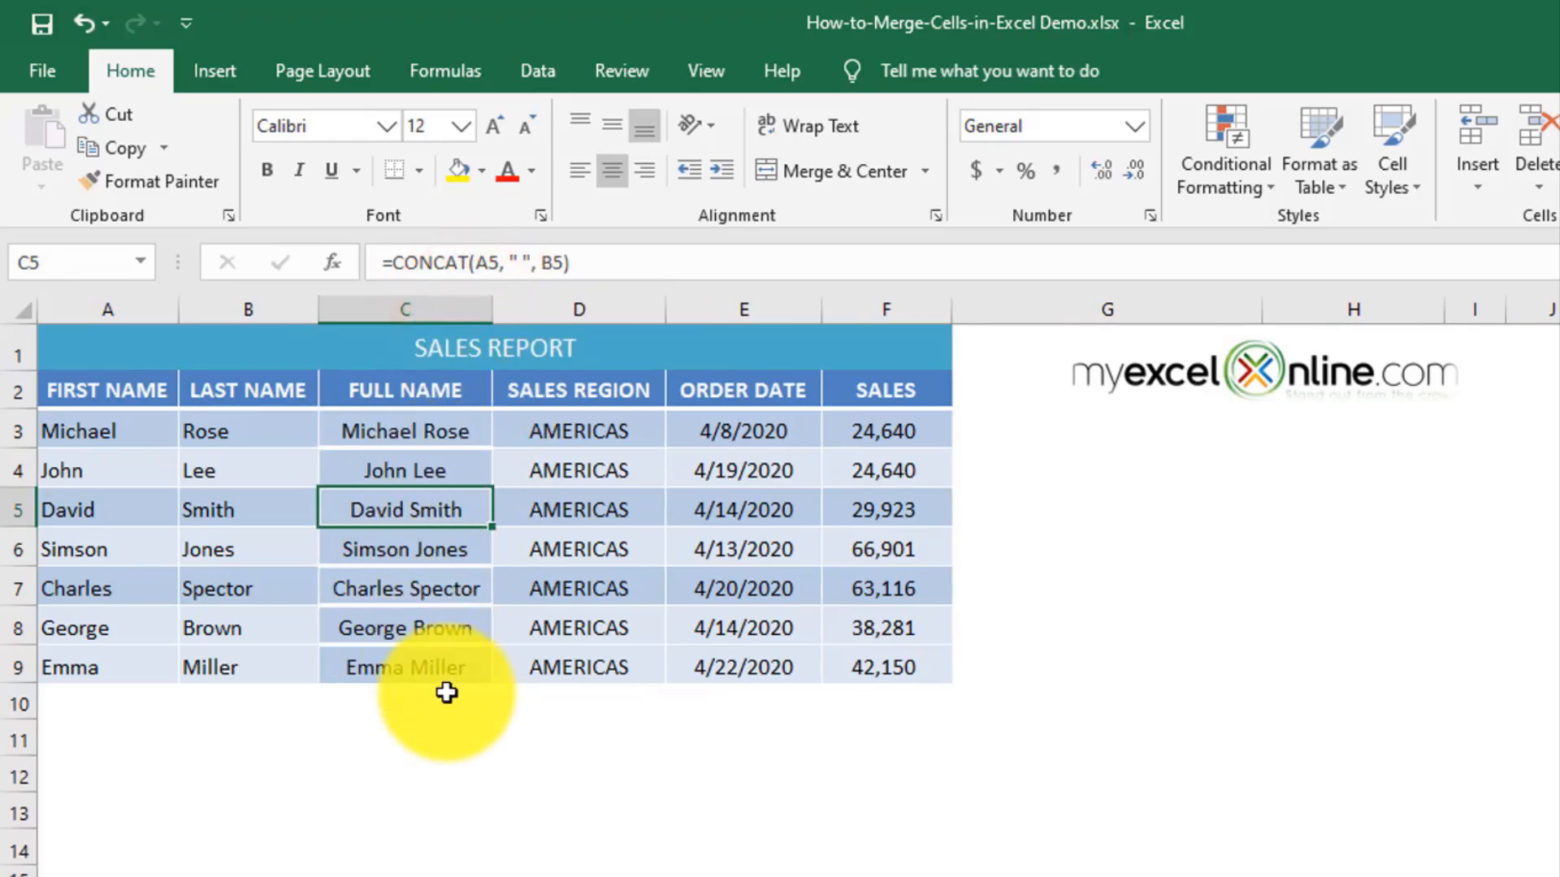
Step: Clear the formulas from the FULL NAME cells C3:C9
click(436, 429)
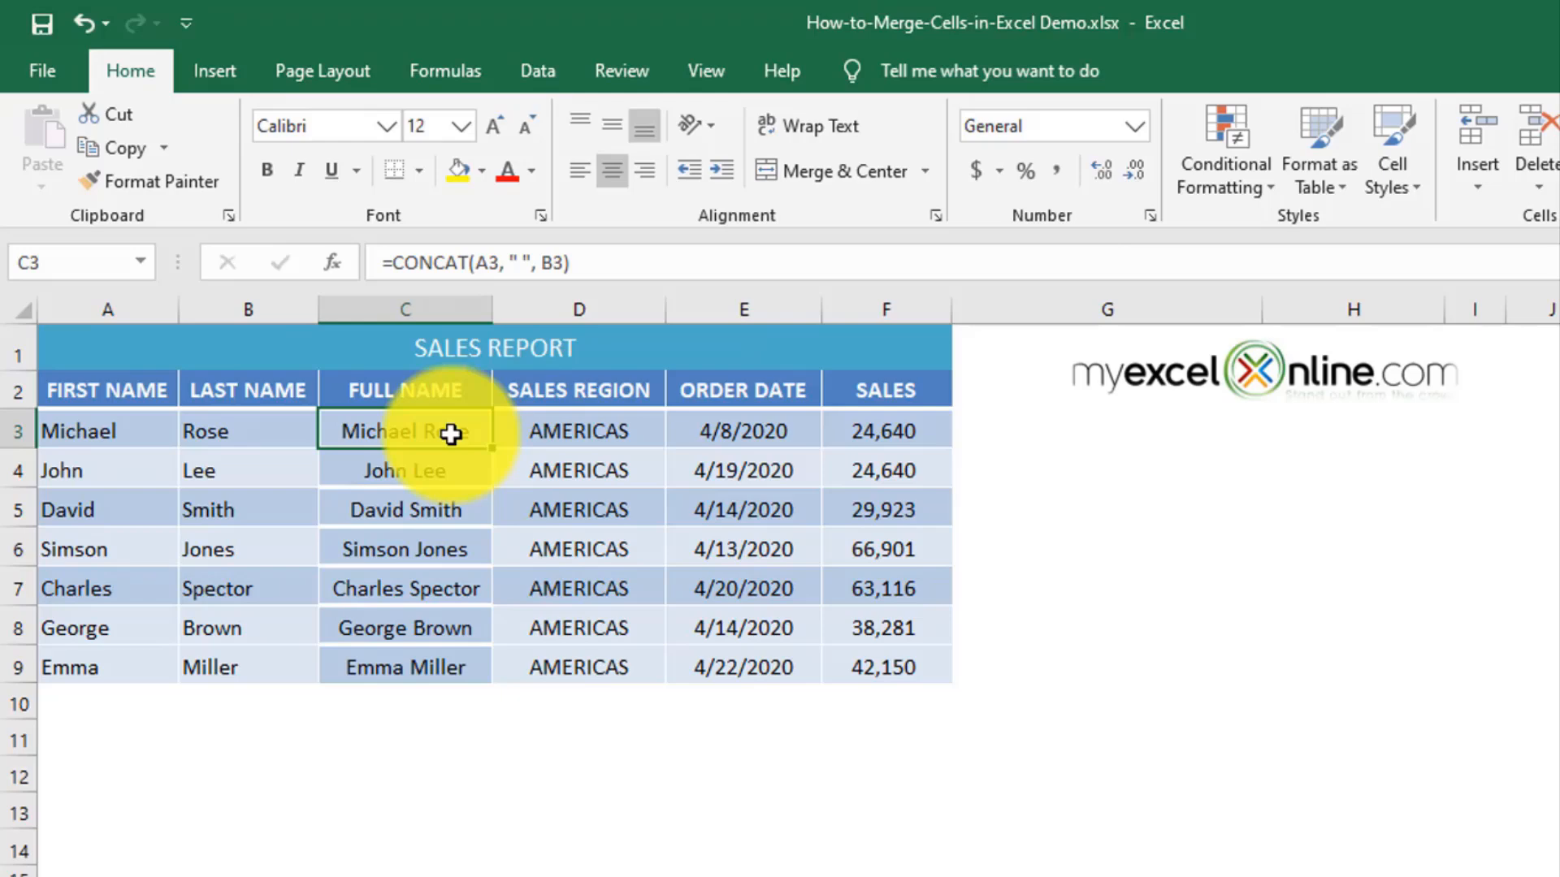
drag(451, 435, 438, 662)
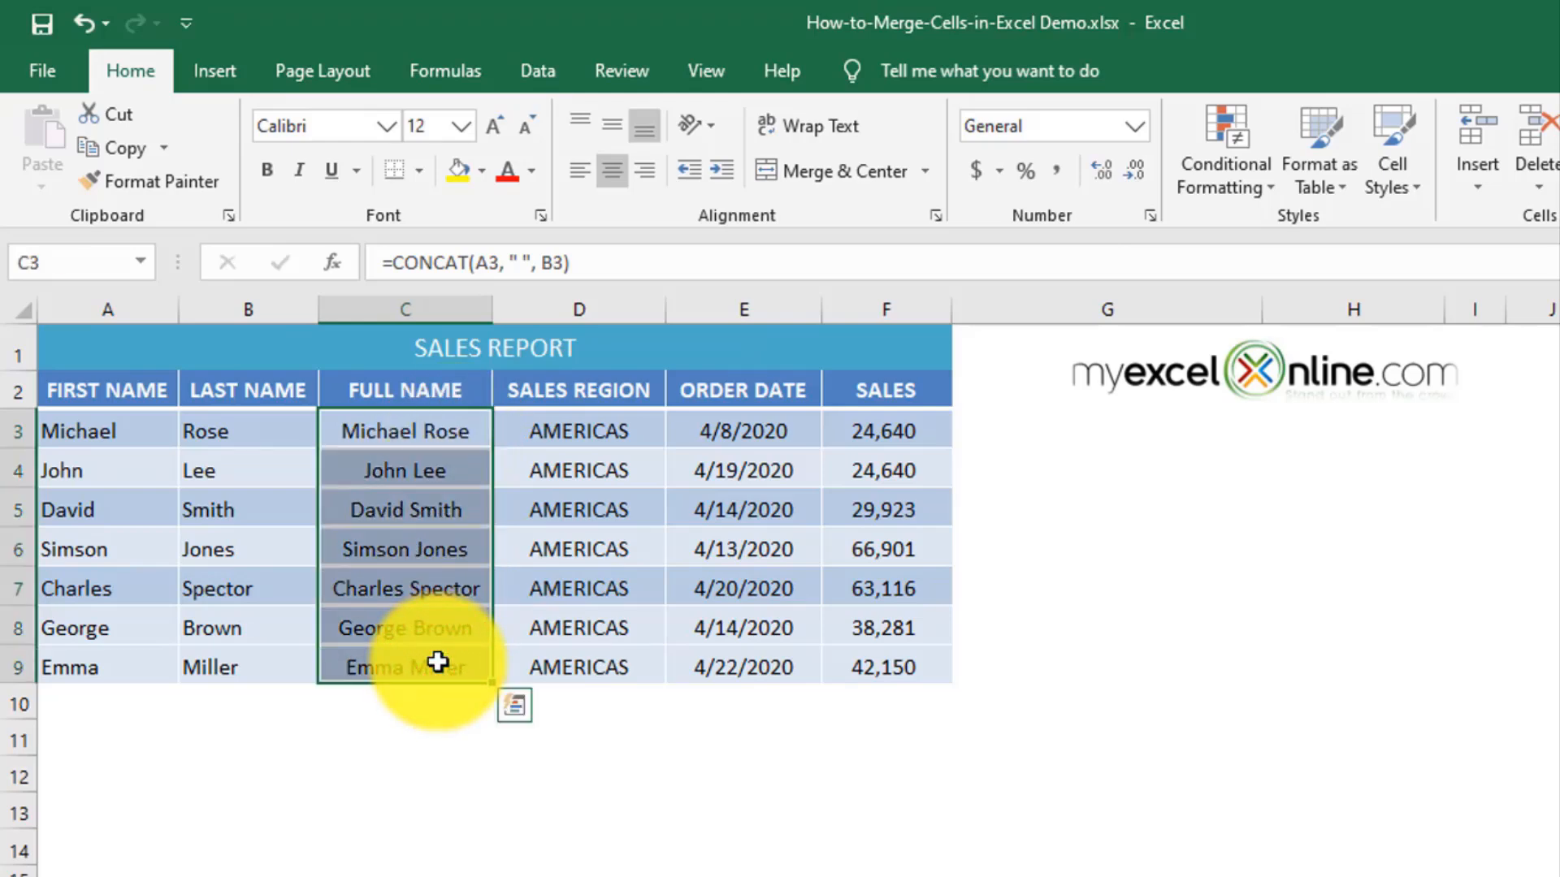
key(Delete)
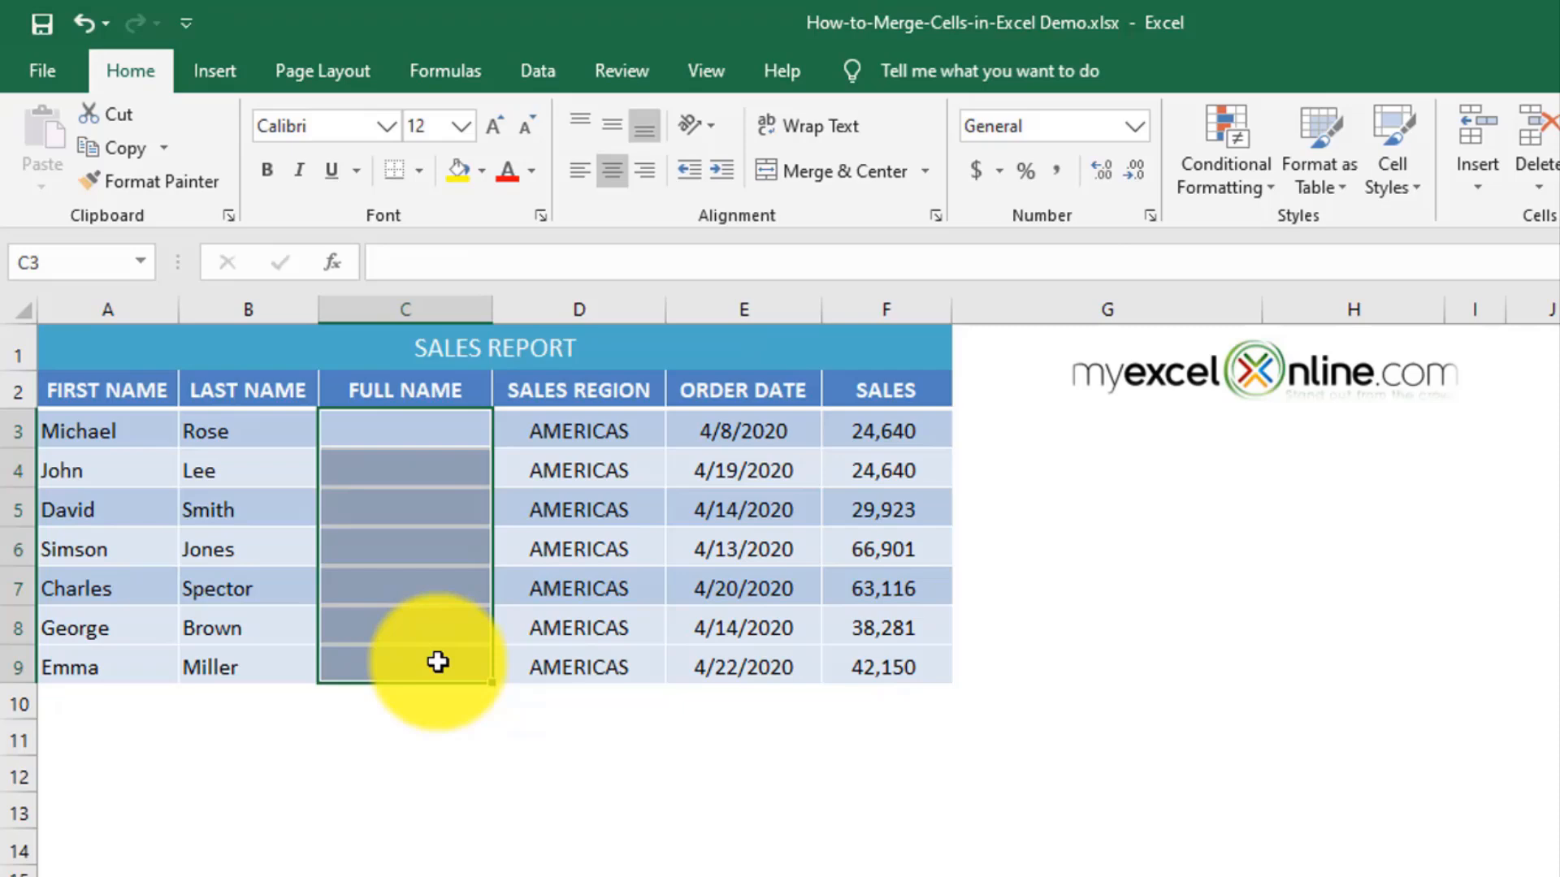
Step: Enter the first person's full name as plain text in C3, combining the first name in A3 and last name in B3
key(Up)
key(Down)
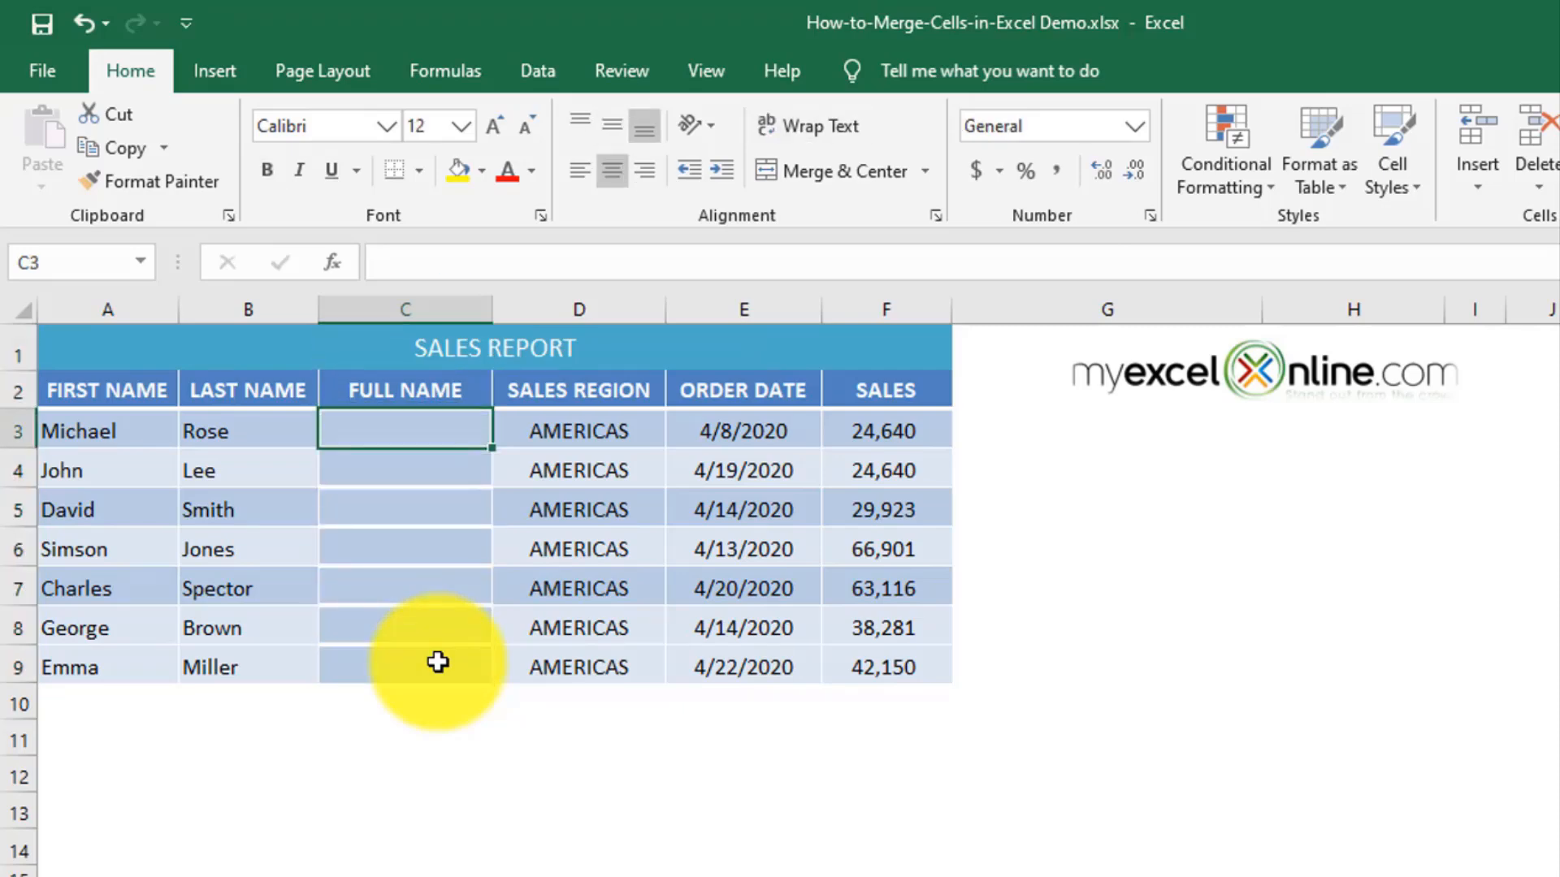
text(Michael )
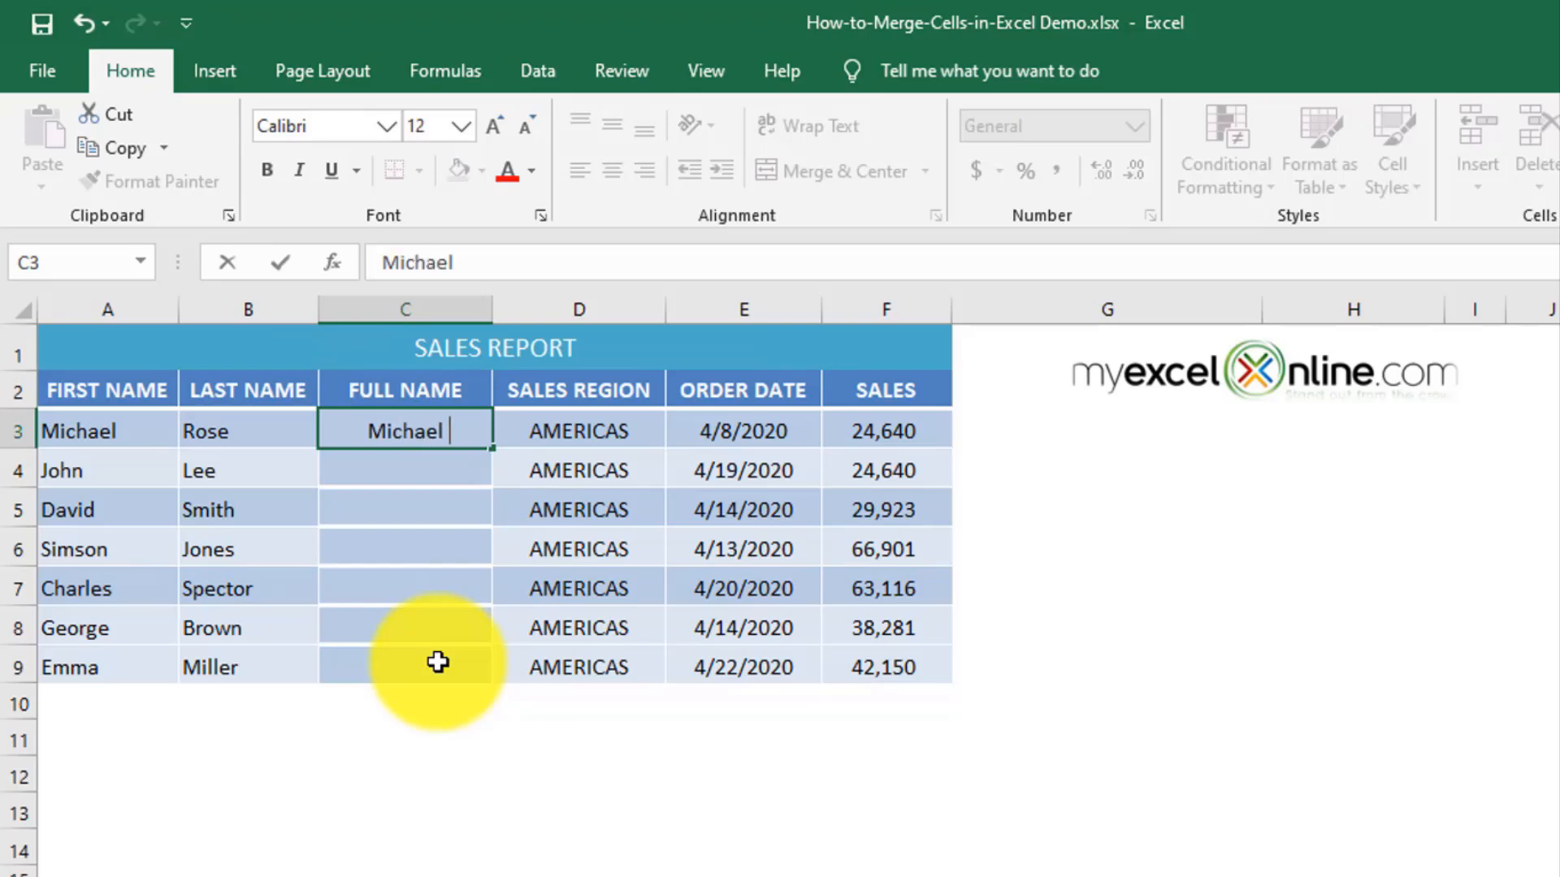
text(Rose)
key(Return)
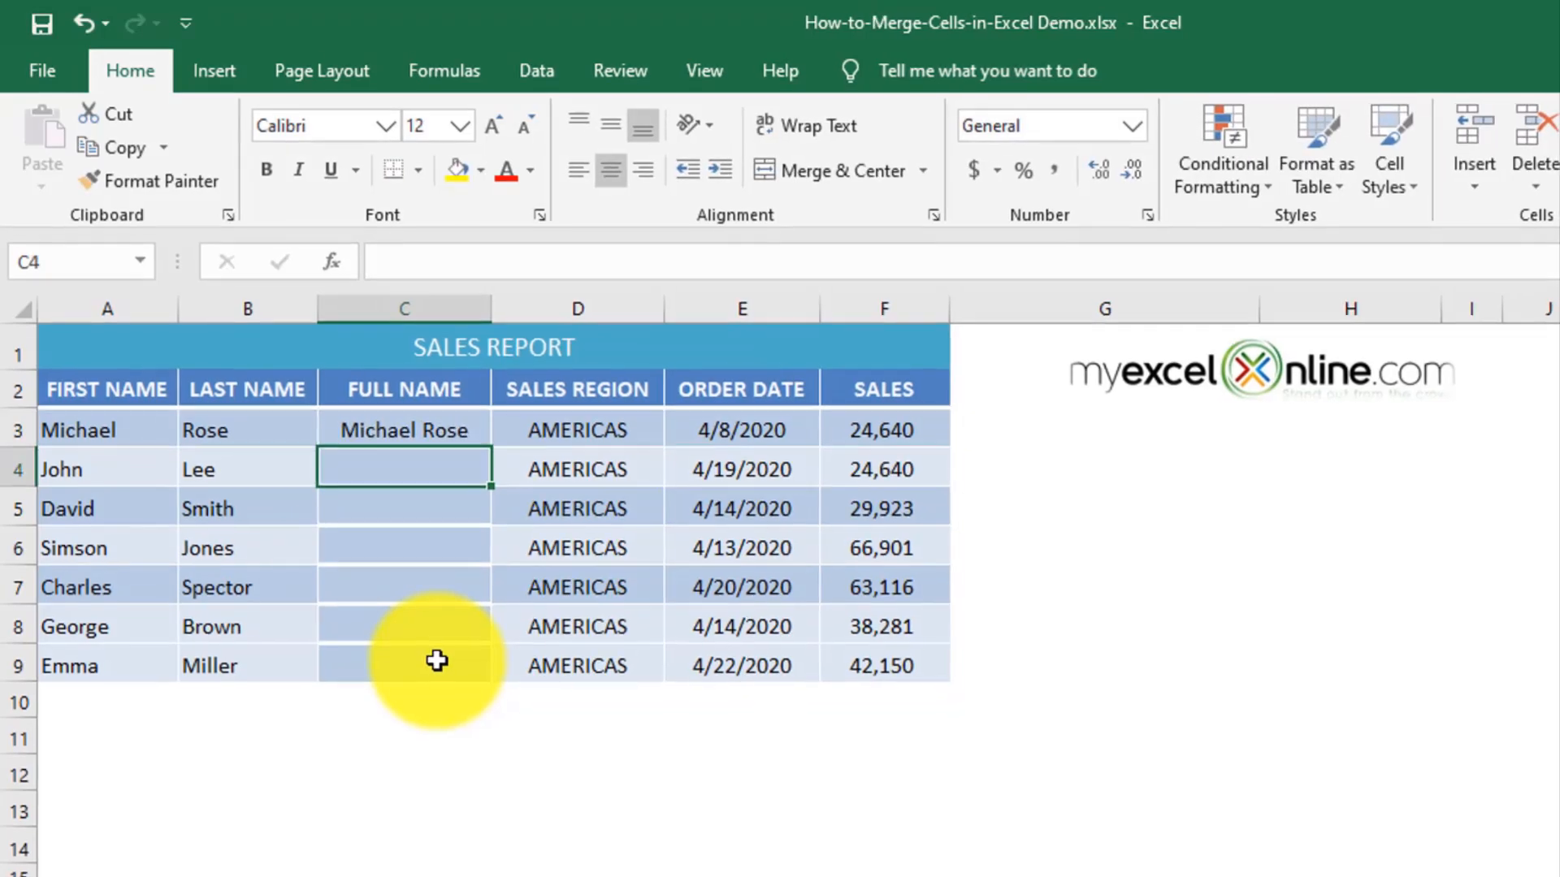
key(Up)
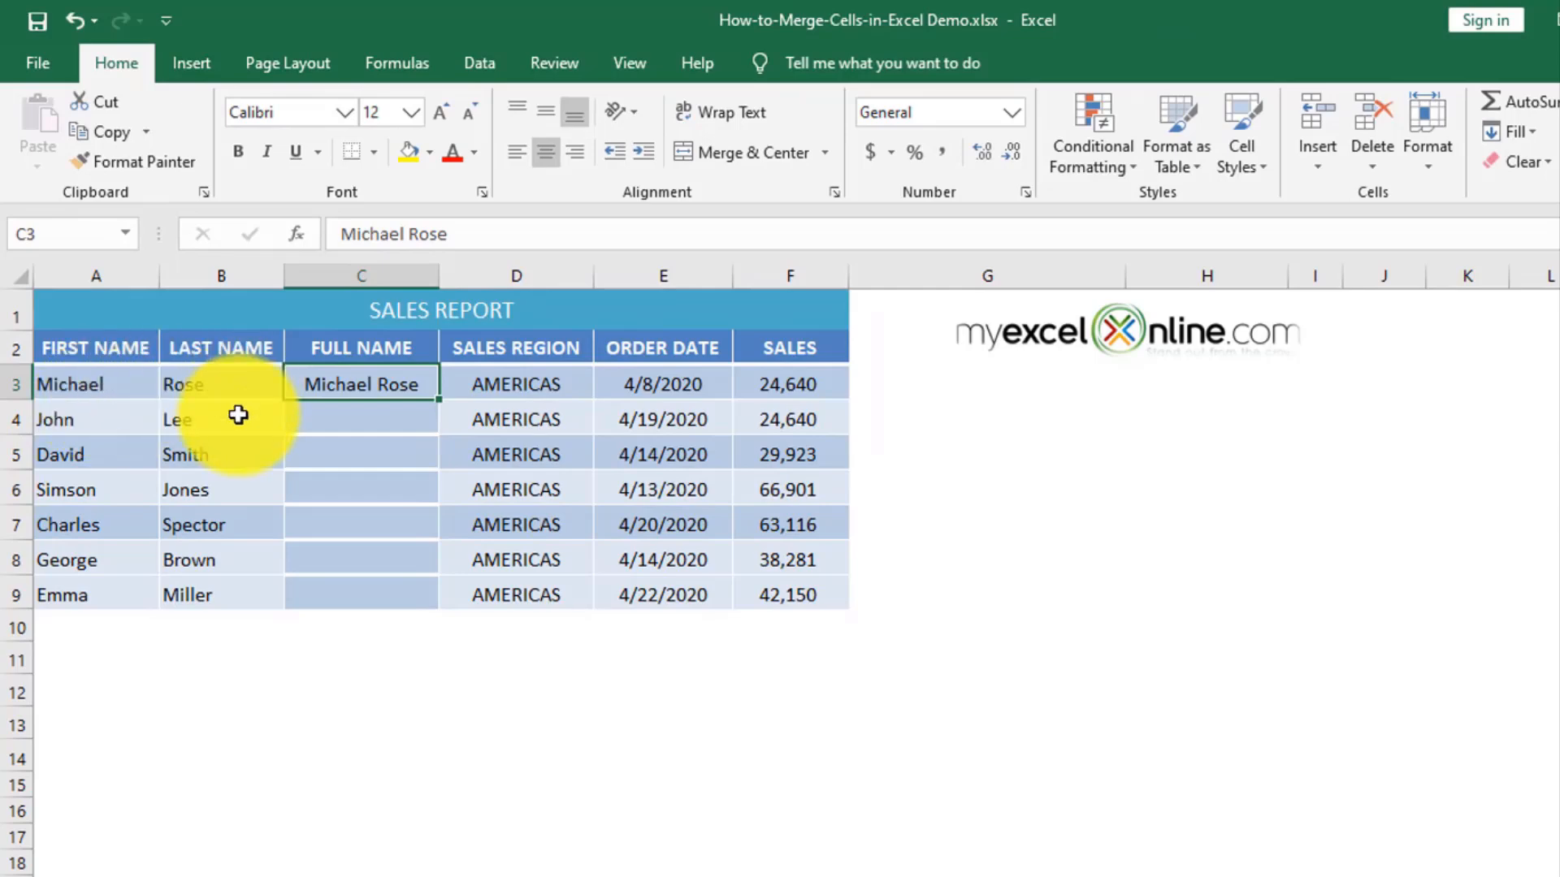
Step: Apply Flash Fill to C3:C9 to complete the remaining full names from the example in C3
click(491, 60)
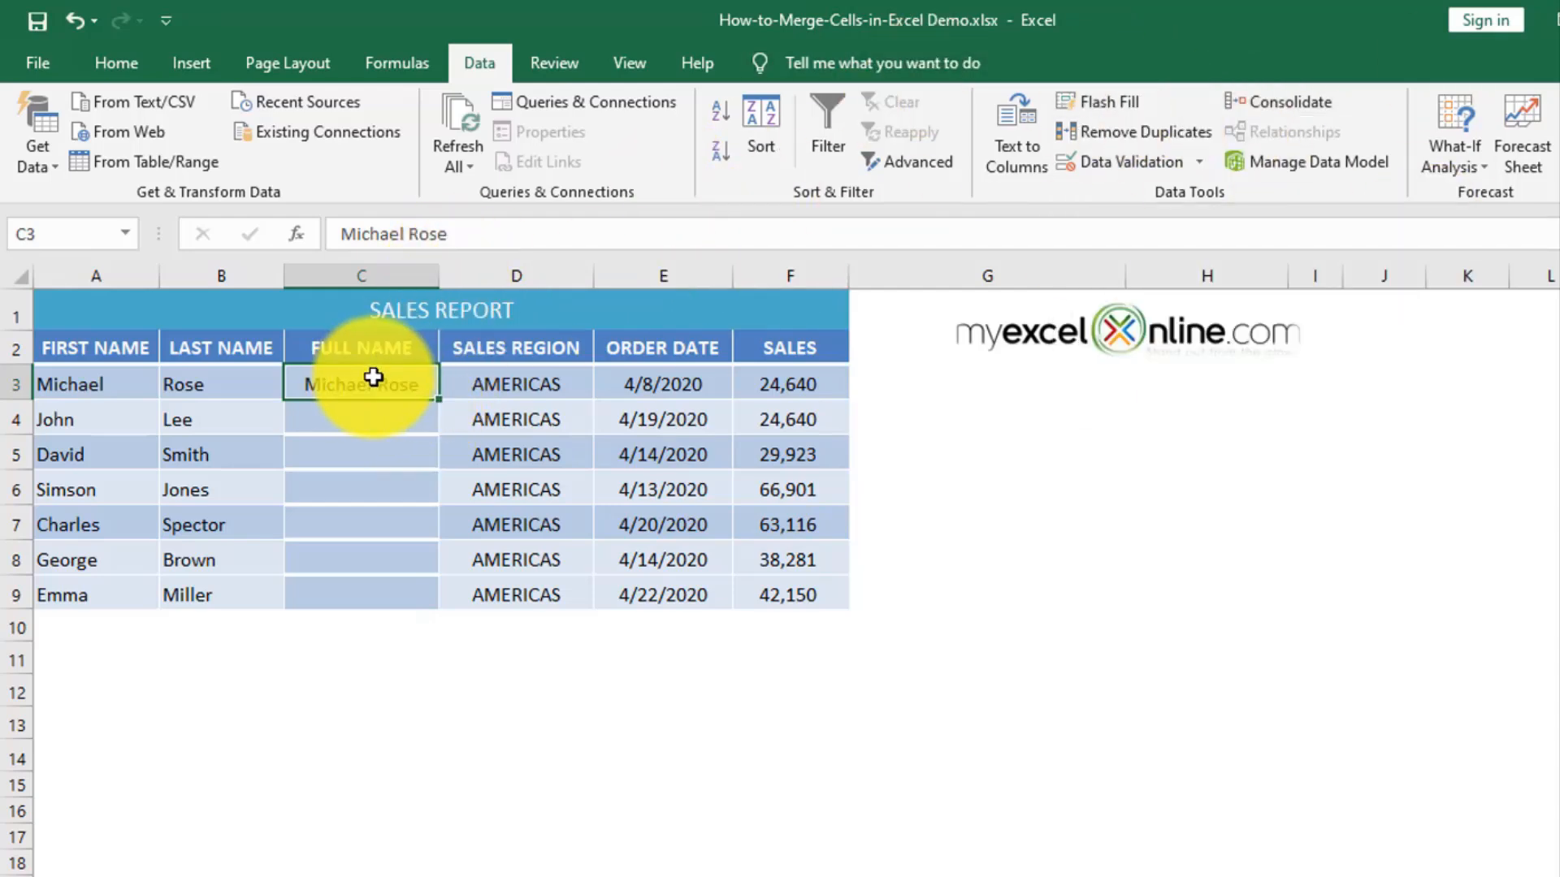
drag(380, 380, 376, 599)
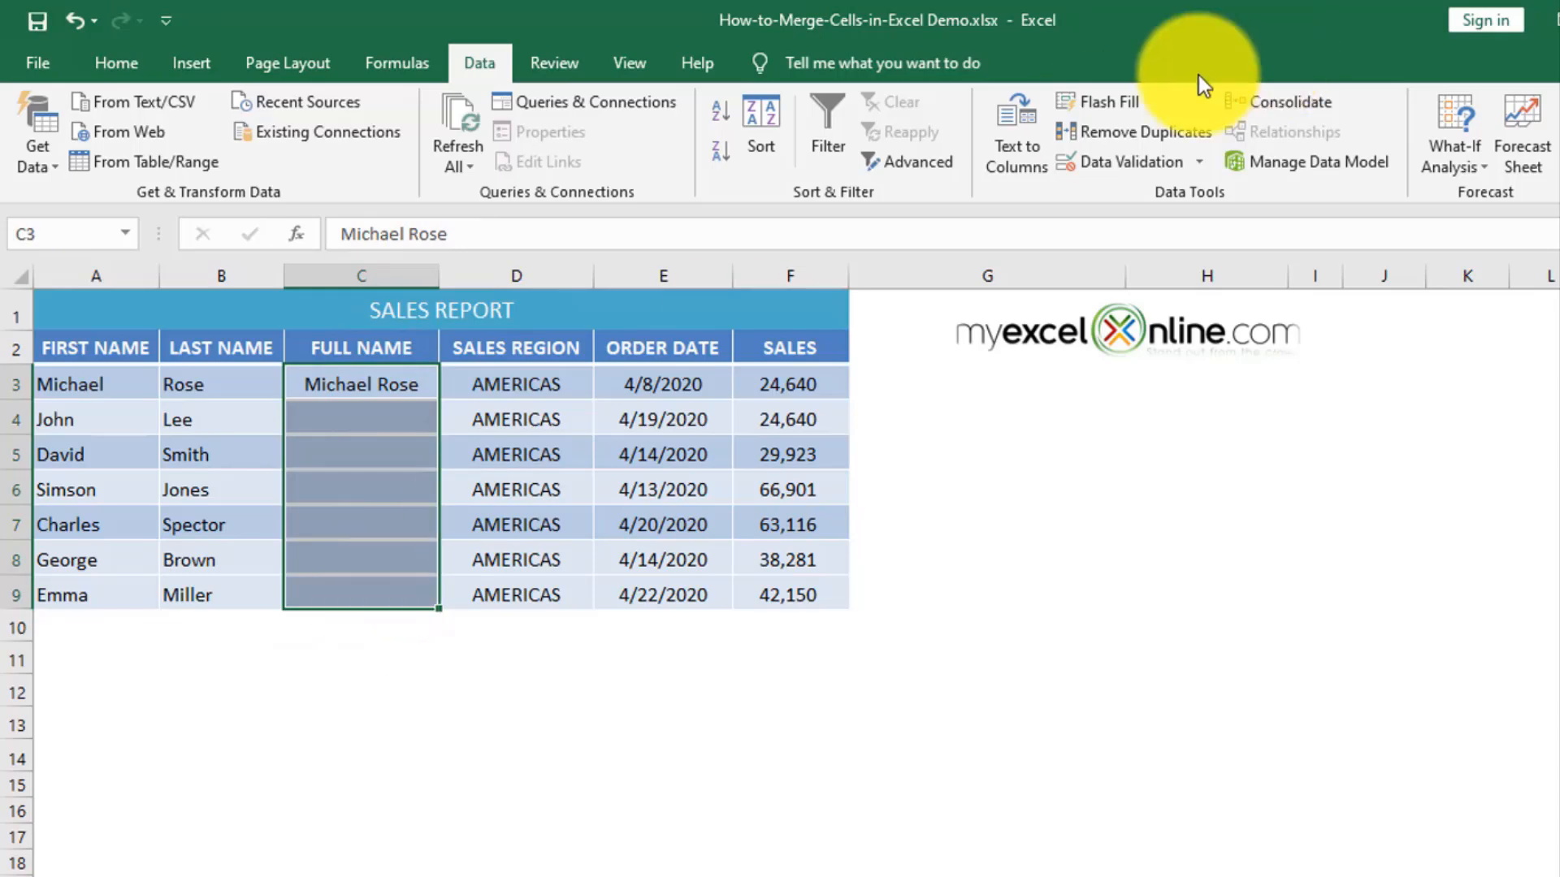
click(1121, 106)
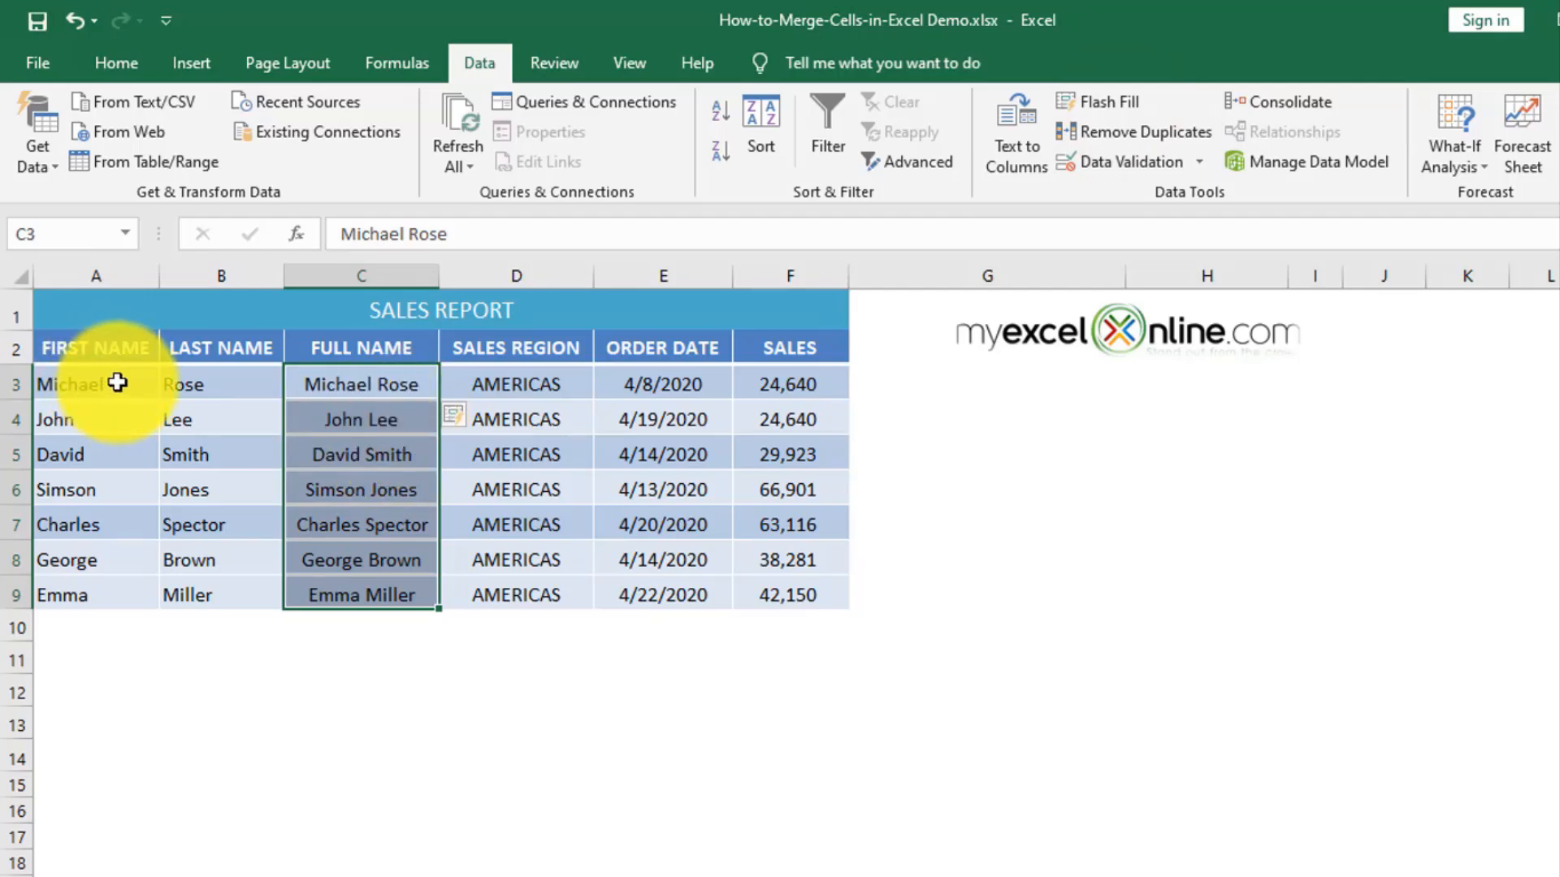
Step: Compare the first and last names in row 3 with the full name, and inspect each filled cell in C3:C9
click(117, 382)
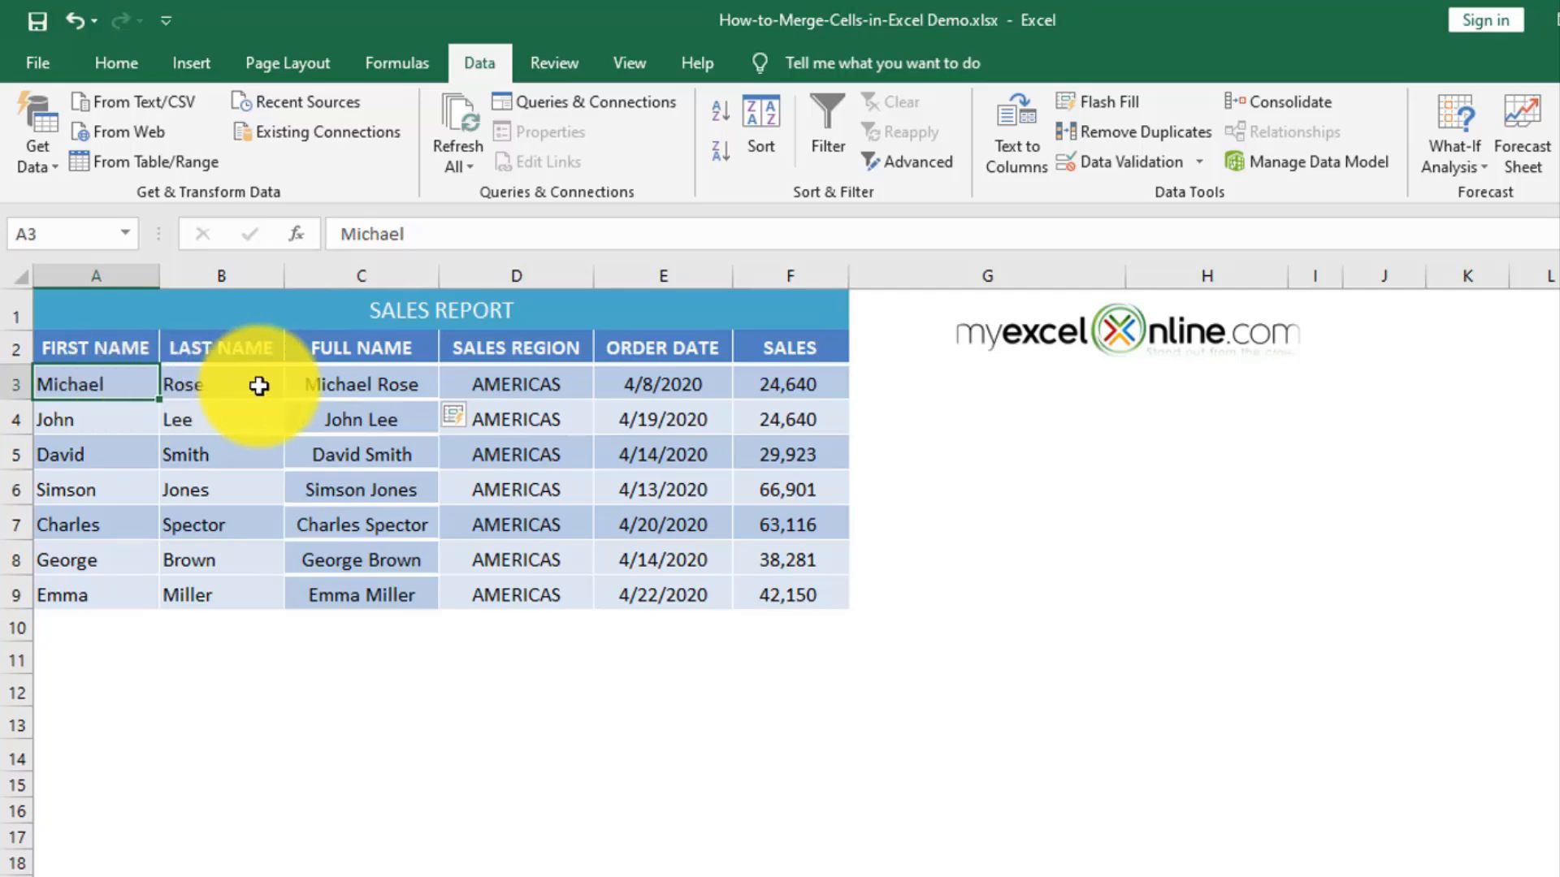
click(208, 385)
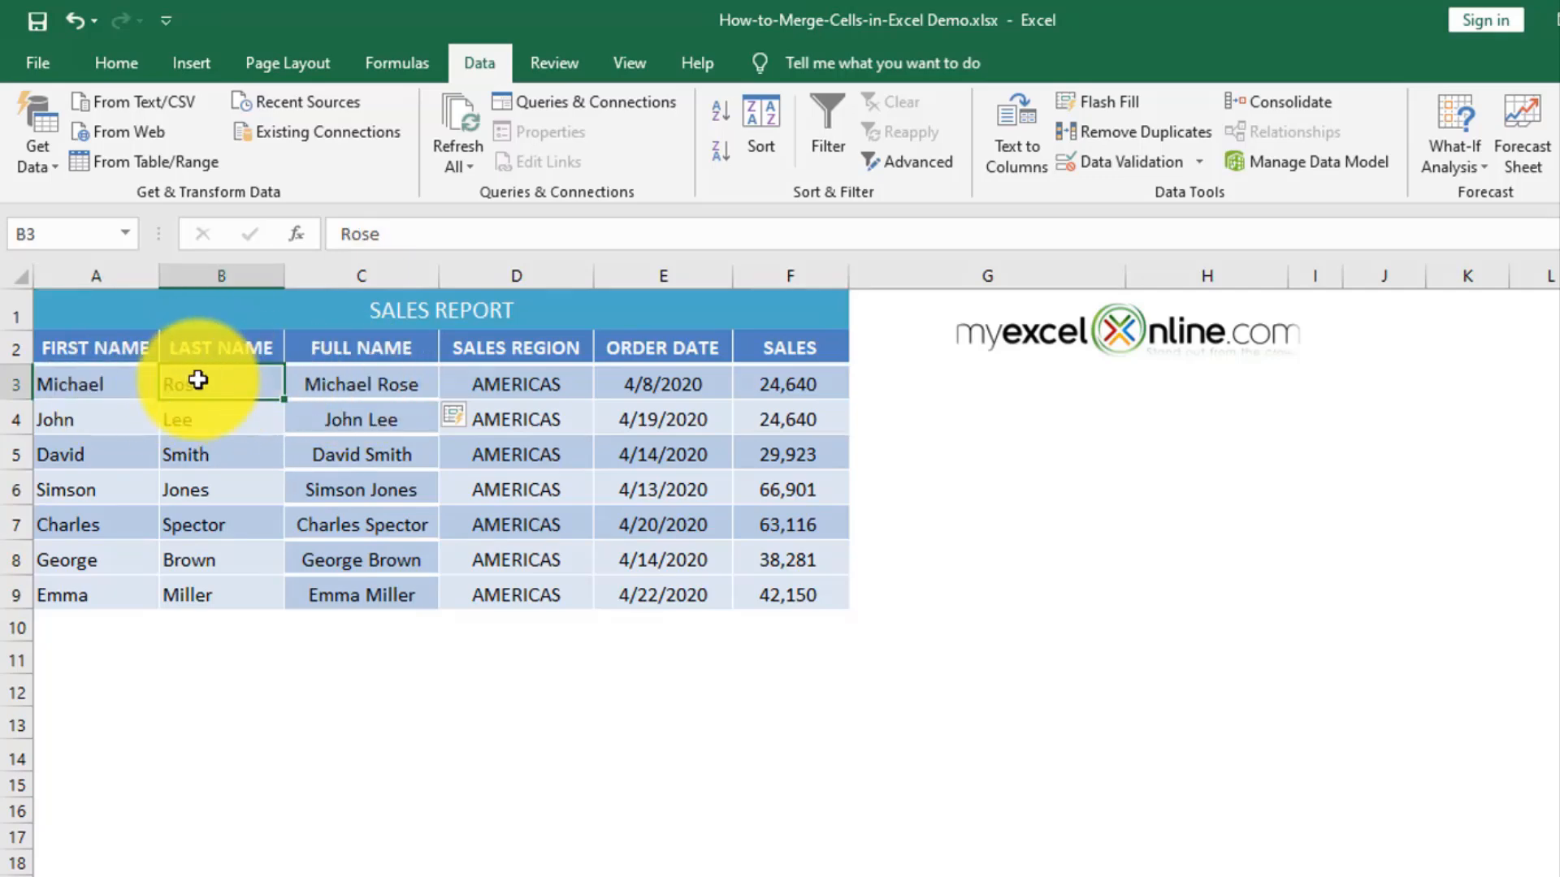
click(403, 386)
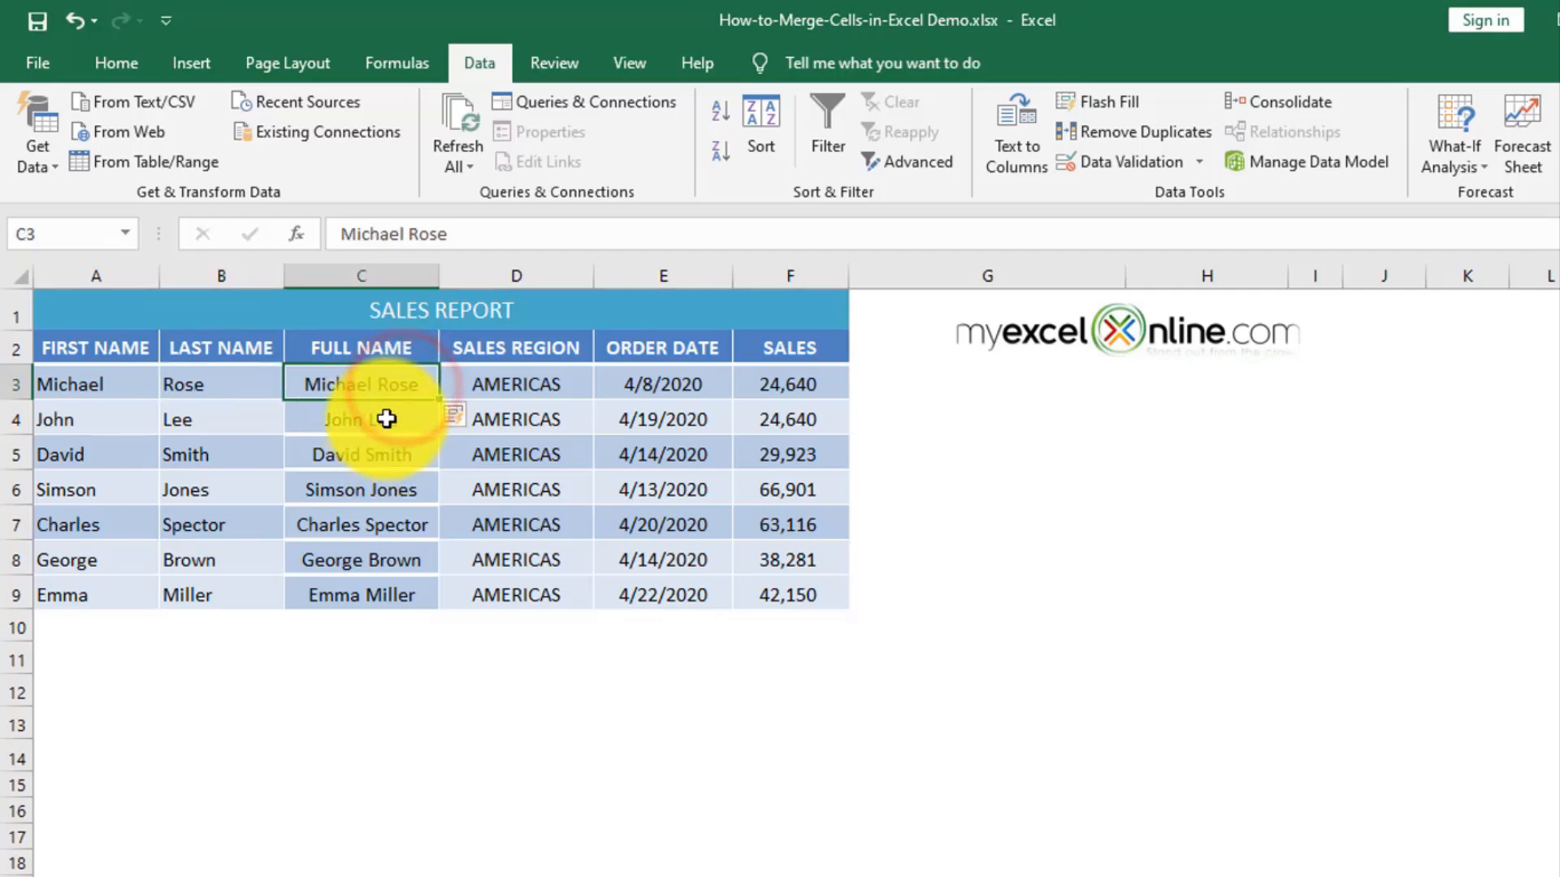
click(386, 419)
click(390, 452)
click(391, 489)
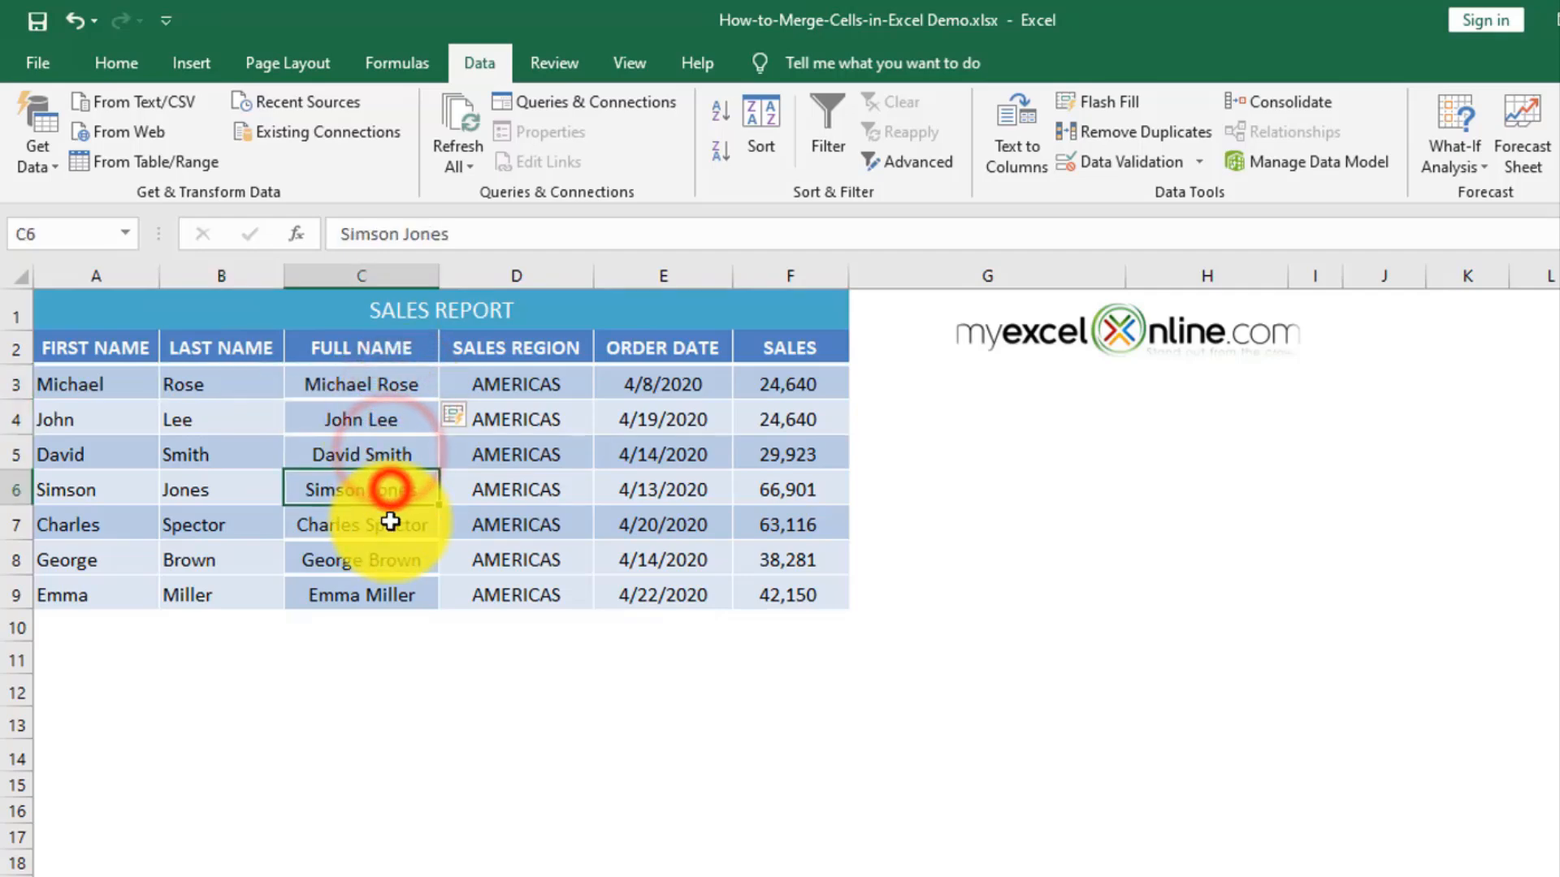
click(390, 526)
click(390, 561)
click(392, 595)
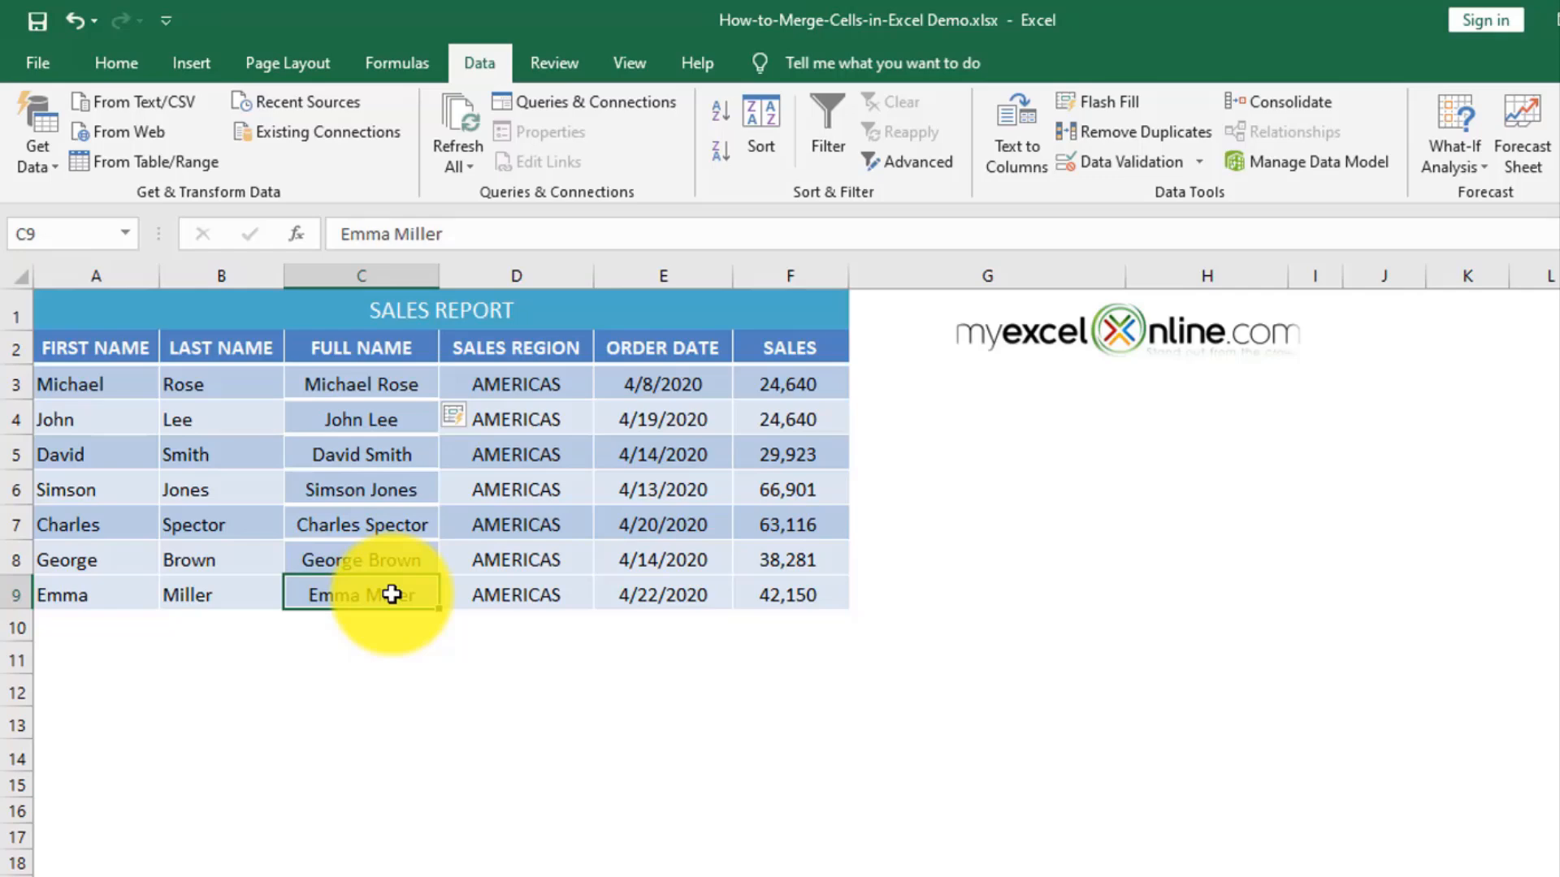
click(362, 382)
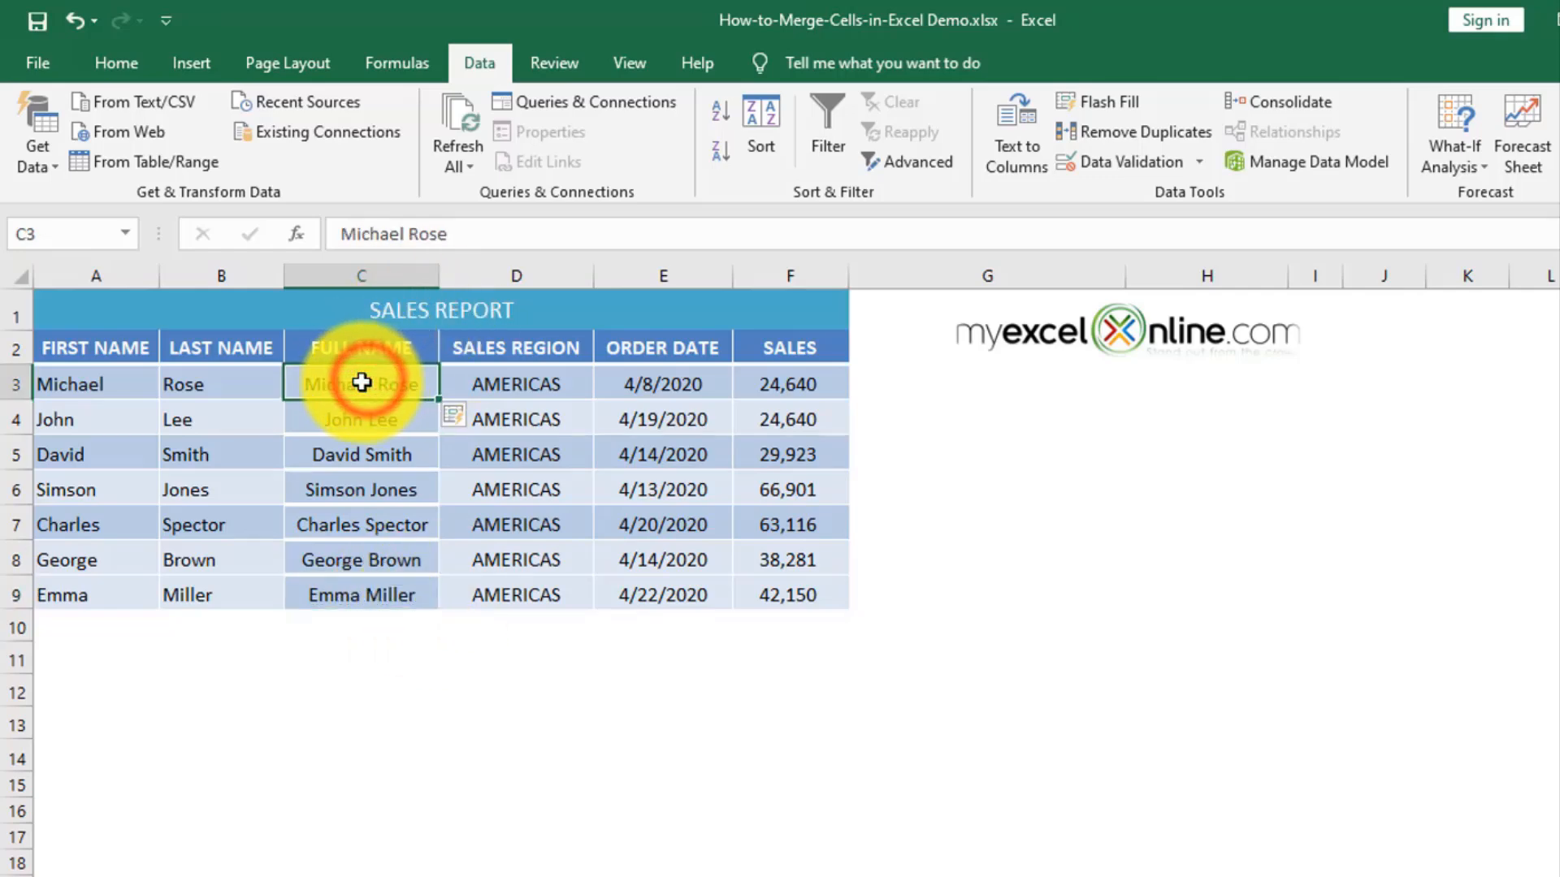